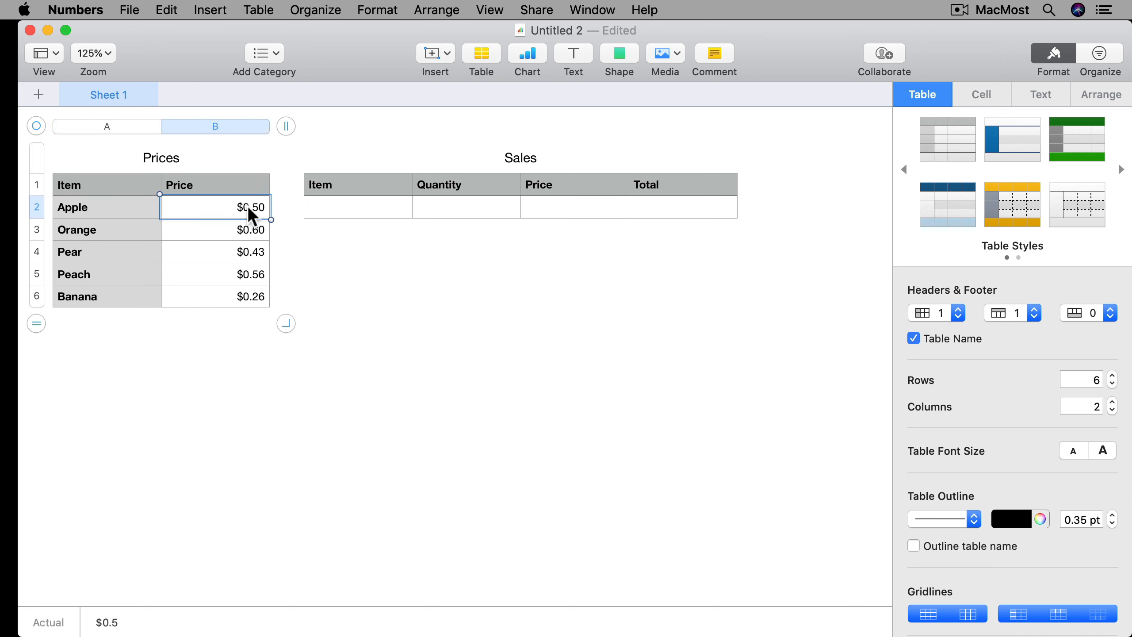
{"action": "left_click", "coordinate": [387, 187]}
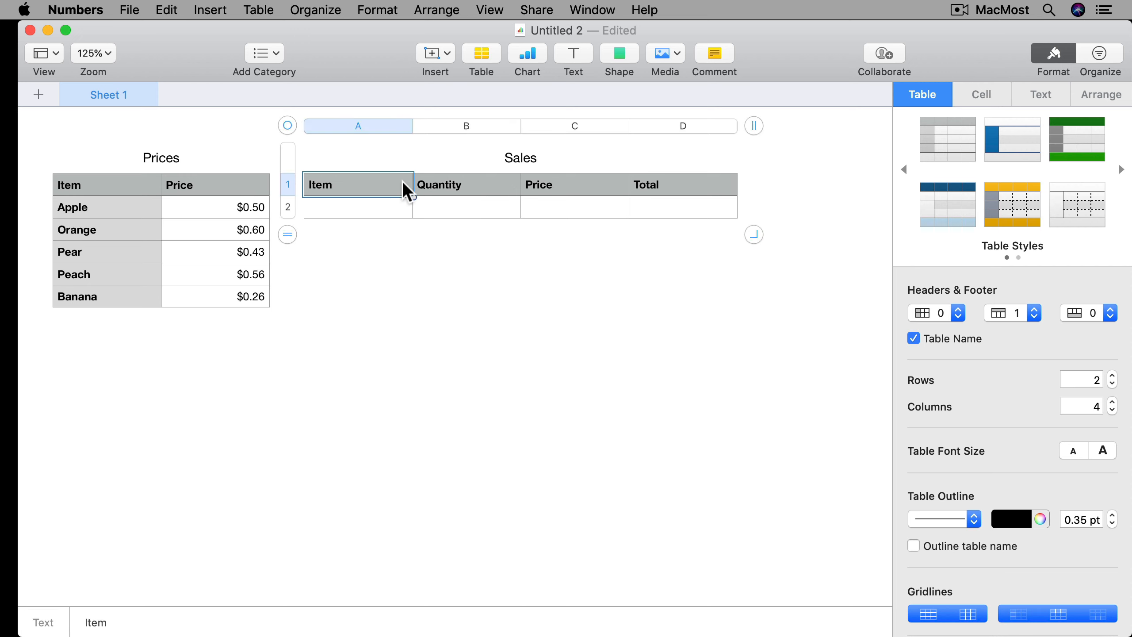
{"action": "left_click", "coordinate": [447, 183]}
{"action": "left_click", "coordinate": [550, 186]}
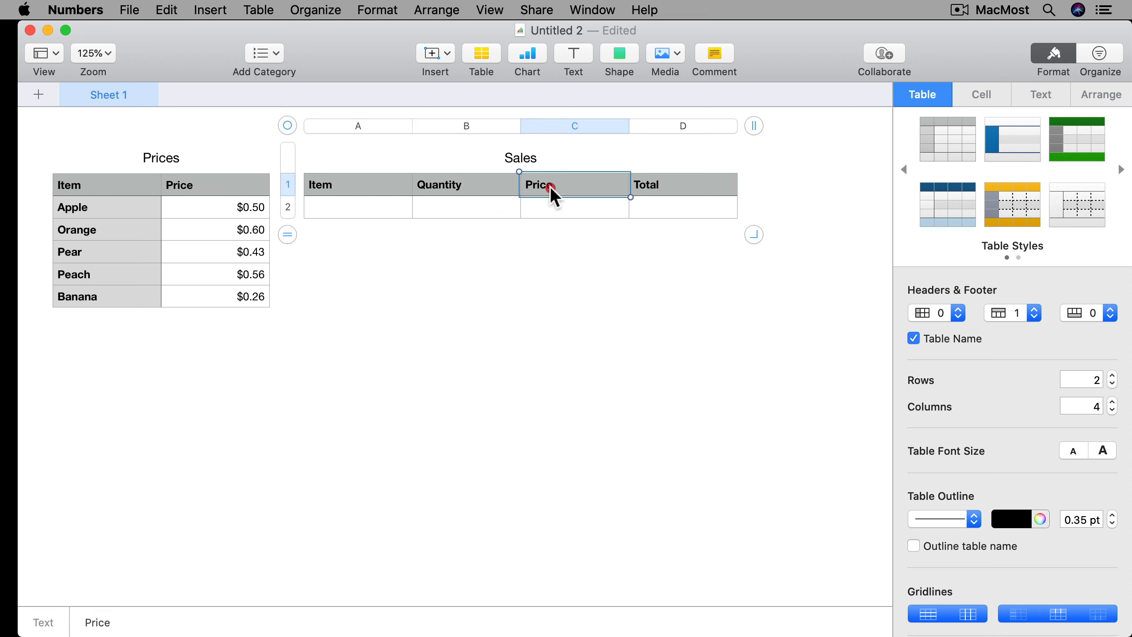
{"action": "left_click", "coordinate": [647, 186]}
{"action": "left_click", "coordinate": [360, 184]}
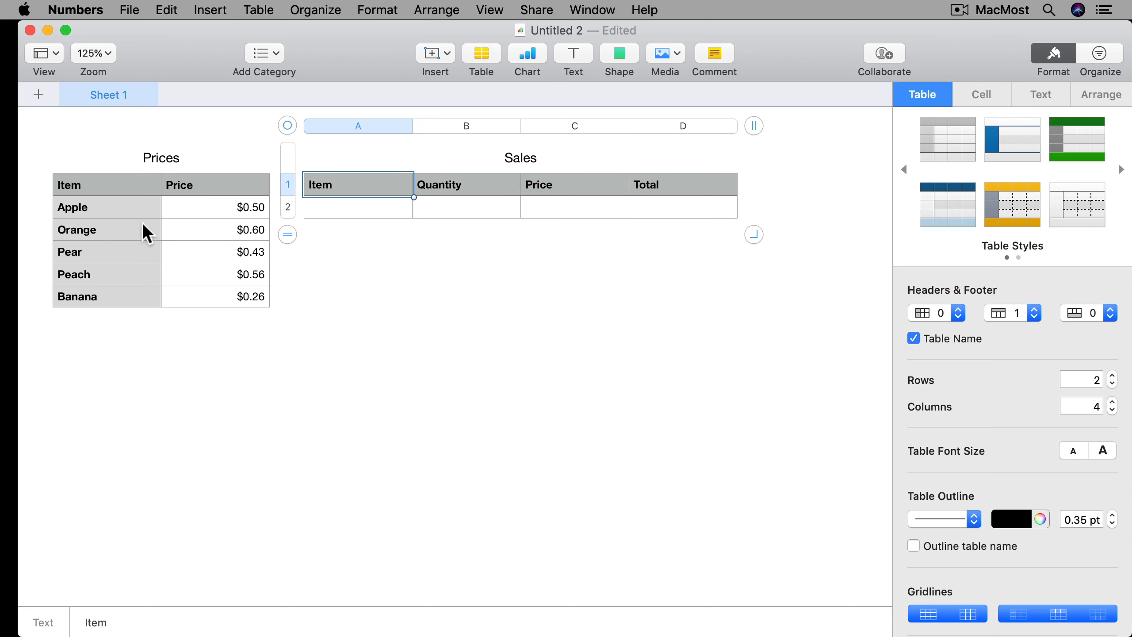
- Enter the item Apple with a quantity of 7 in the first data row of the Sales table
{"action": "left_click", "coordinate": [368, 204]}
{"action": "type", "text": "Apple"}
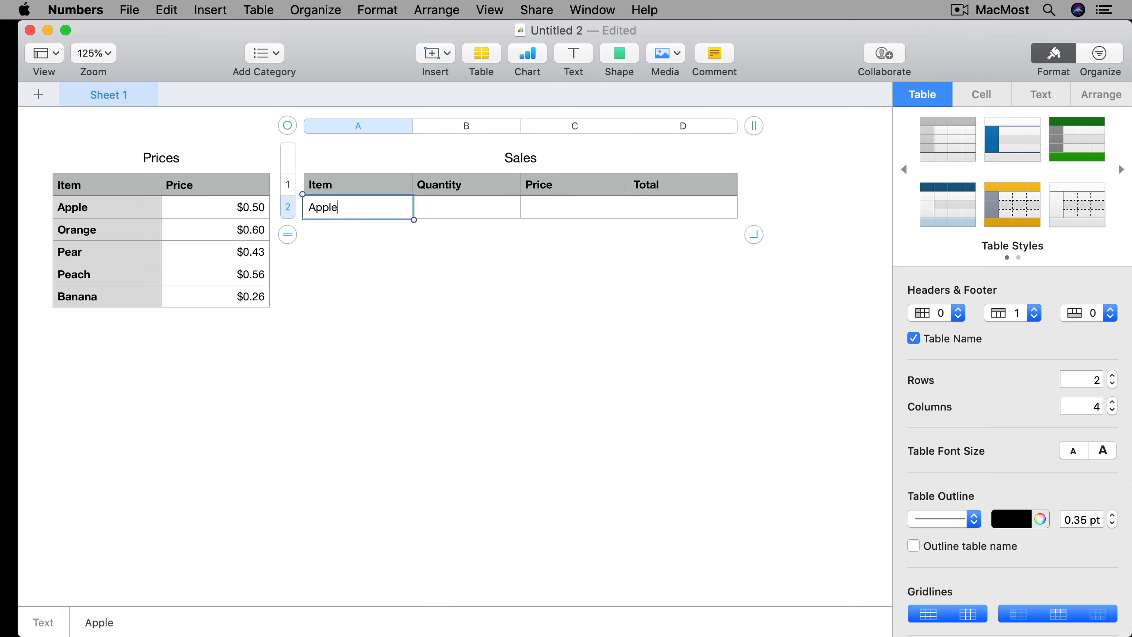
{"action": "key", "text": "Tab"}
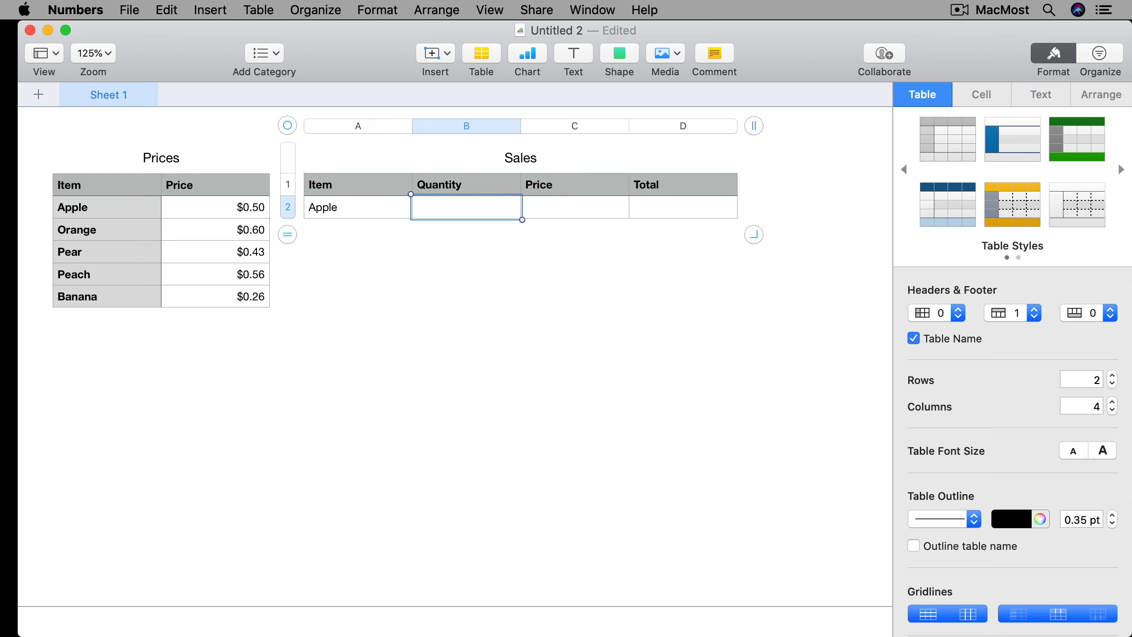
{"action": "type", "text": "7"}
{"action": "key", "text": "Return"}
- Start a LOOKUP formula in the Price cell of the Apple row in the Sales table
{"action": "left_click", "coordinate": [574, 208]}
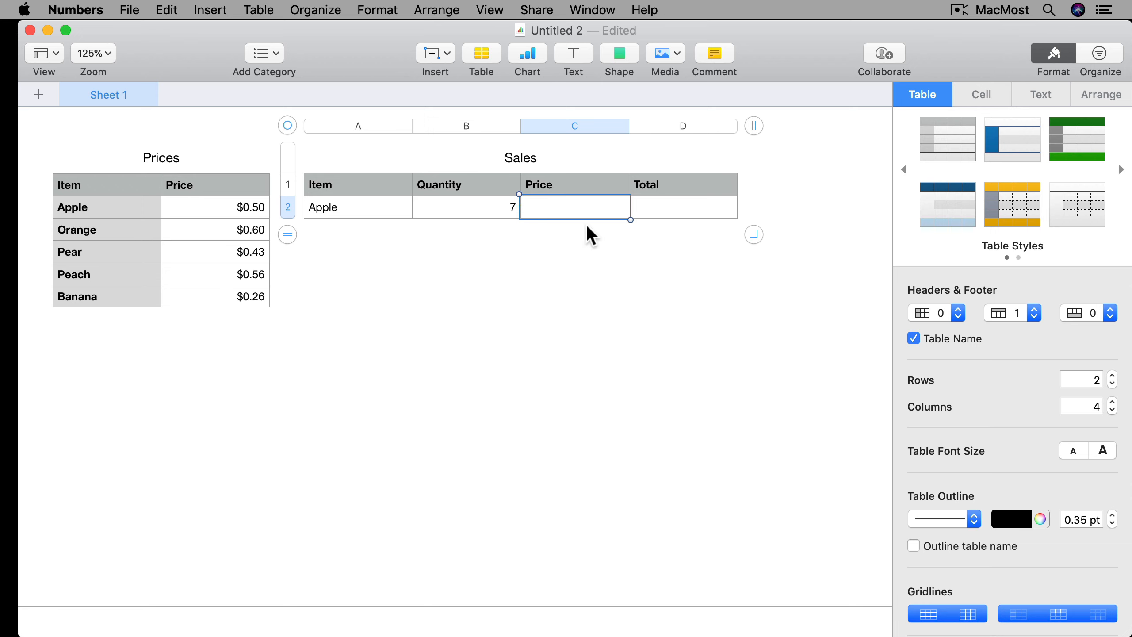
{"action": "key", "text": "equal"}
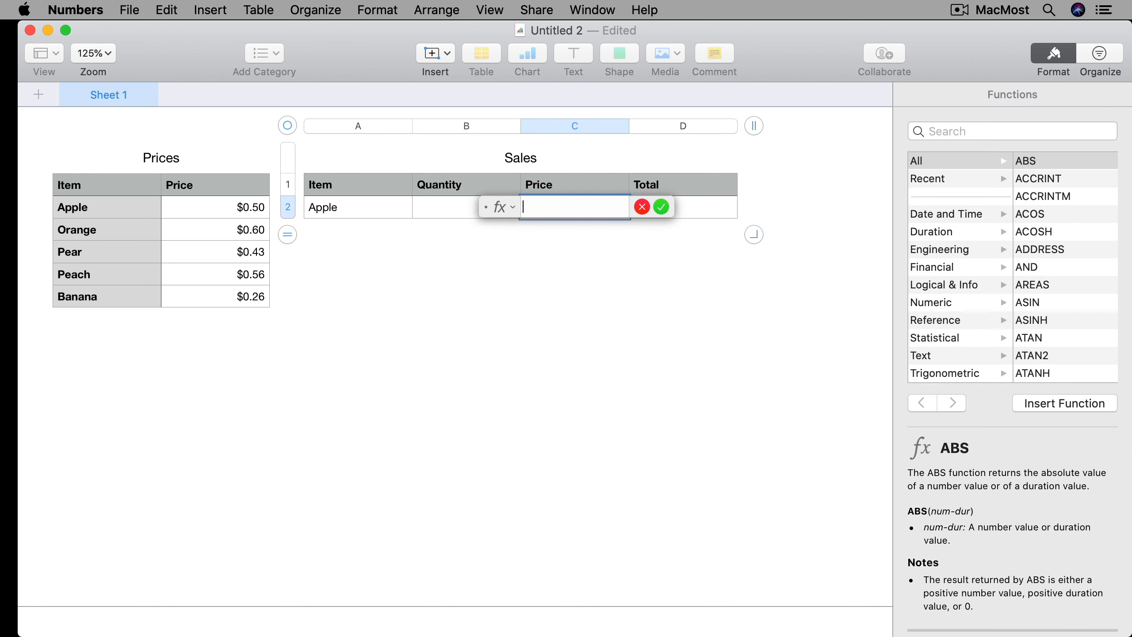
{"action": "type", "text": "LOOKUP("}
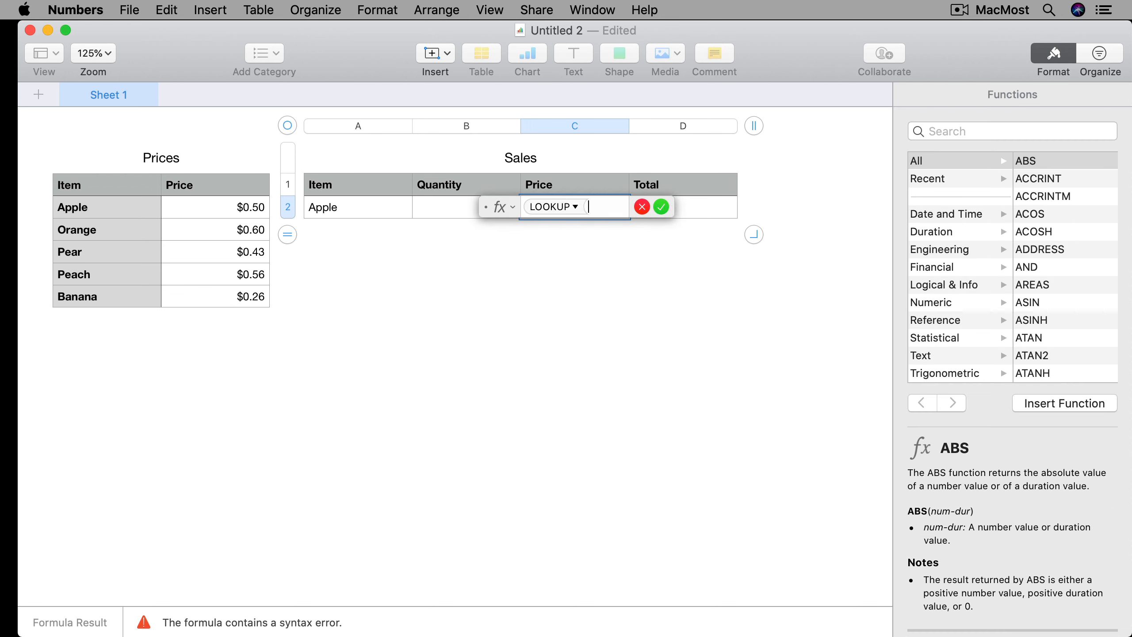
- Search the function reference for LOOKUP and examine its search-for, search-where and result-values arguments
{"action": "left_click", "coordinate": [972, 131]}
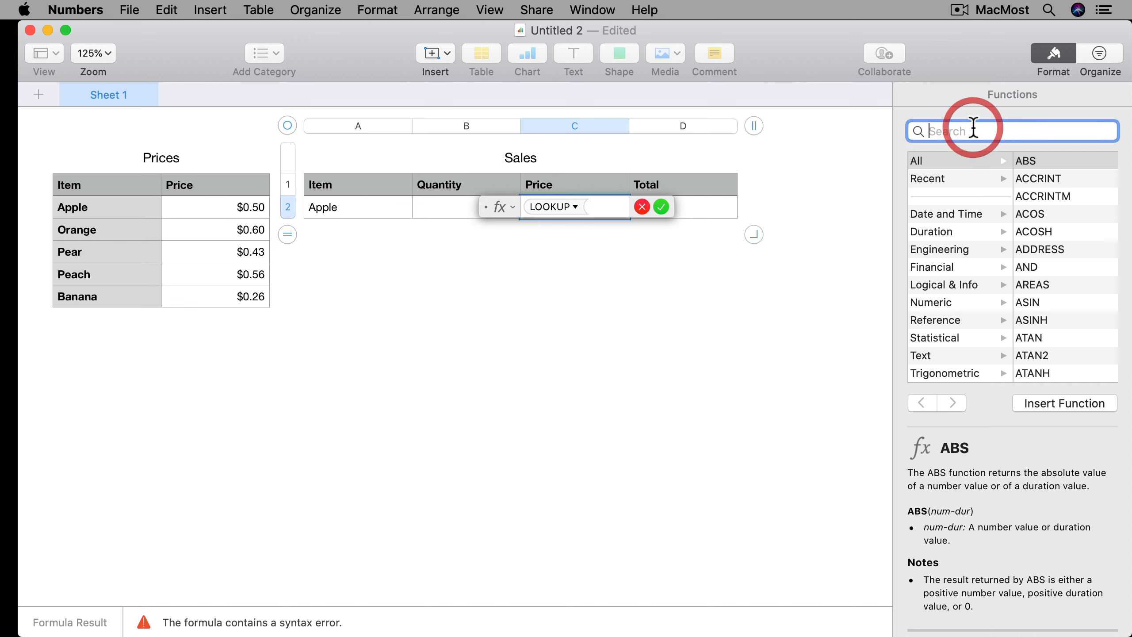
{"action": "type", "text": "LOOKU"}
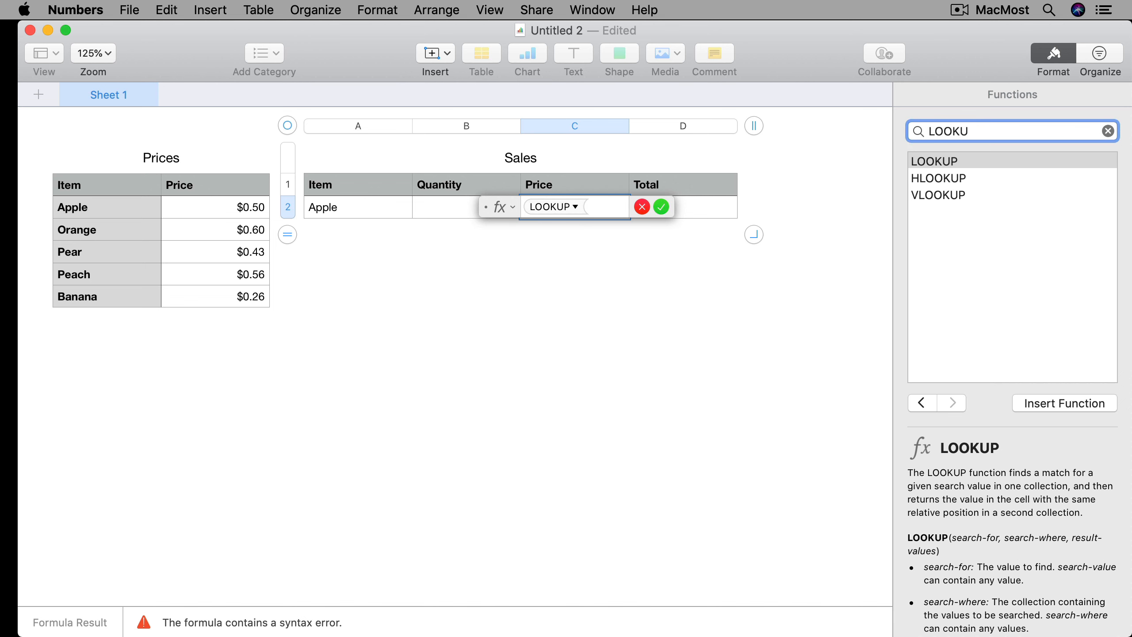
{"action": "type", "text": "P"}
{"action": "scroll", "coordinate": [964, 528], "scroll_direction": "down", "scroll_amount": 2}
{"action": "scroll", "coordinate": [964, 530], "scroll_direction": "up", "scroll_amount": 1}
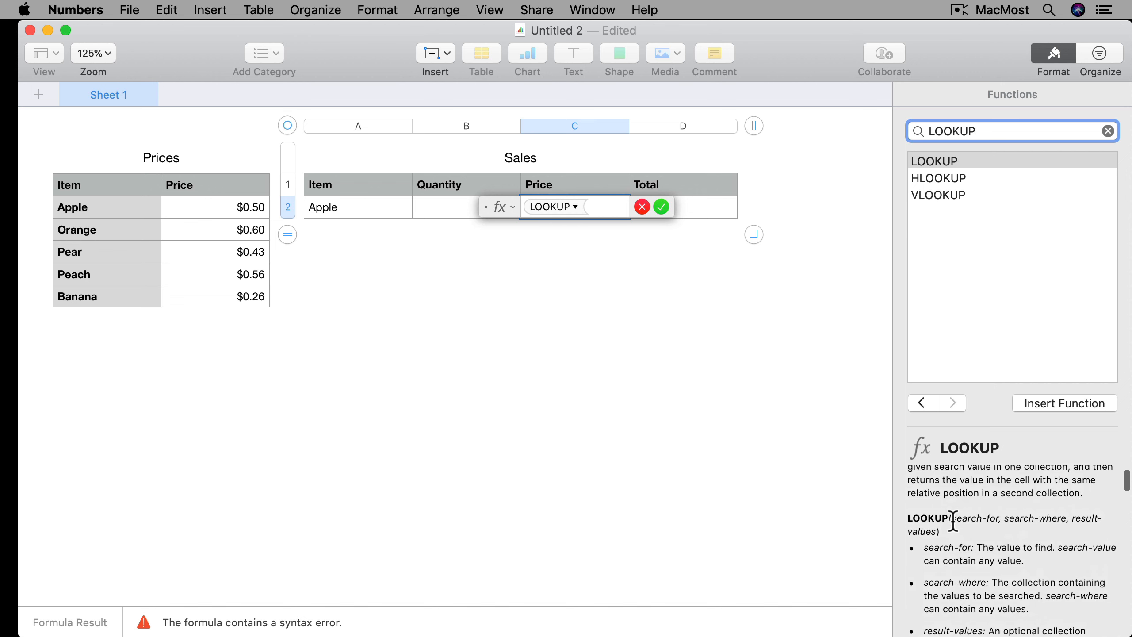
{"action": "mouse_move", "coordinate": [951, 518]}
{"action": "left_mouse_down"}
{"action": "mouse_move", "coordinate": [1041, 518]}
{"action": "mouse_move", "coordinate": [935, 532]}
{"action": "left_mouse_up"}
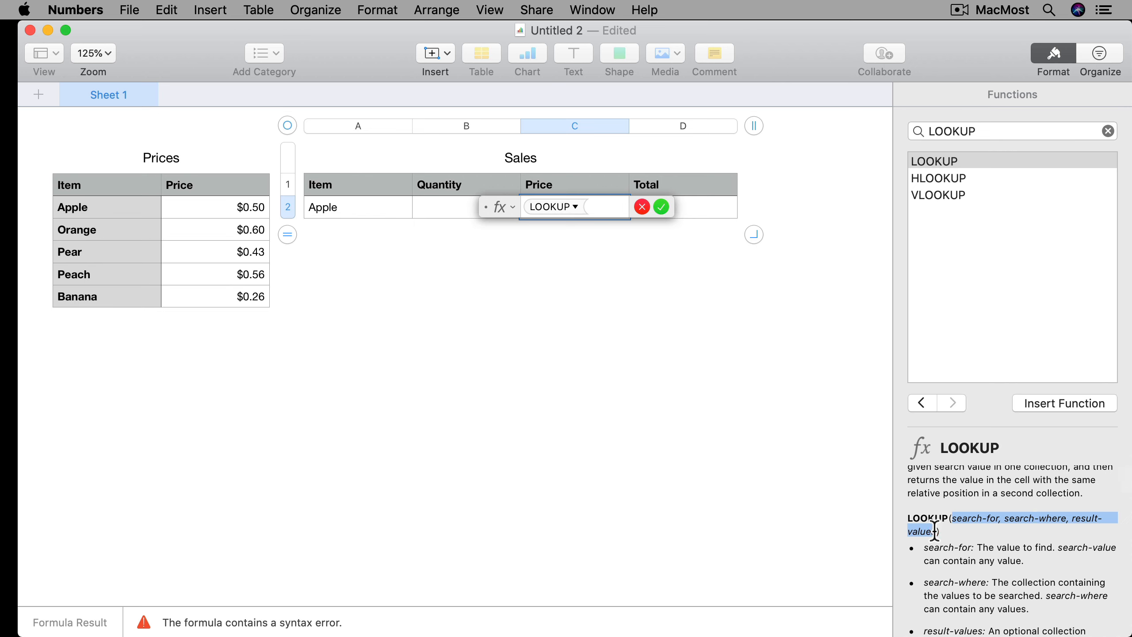
{"action": "left_click", "coordinate": [936, 531], "text": "shift"}
- Complete the LOOKUP formula with A2 as the search value, Prices column A as the search range and the Prices Price column as results
{"action": "left_click", "coordinate": [589, 212]}
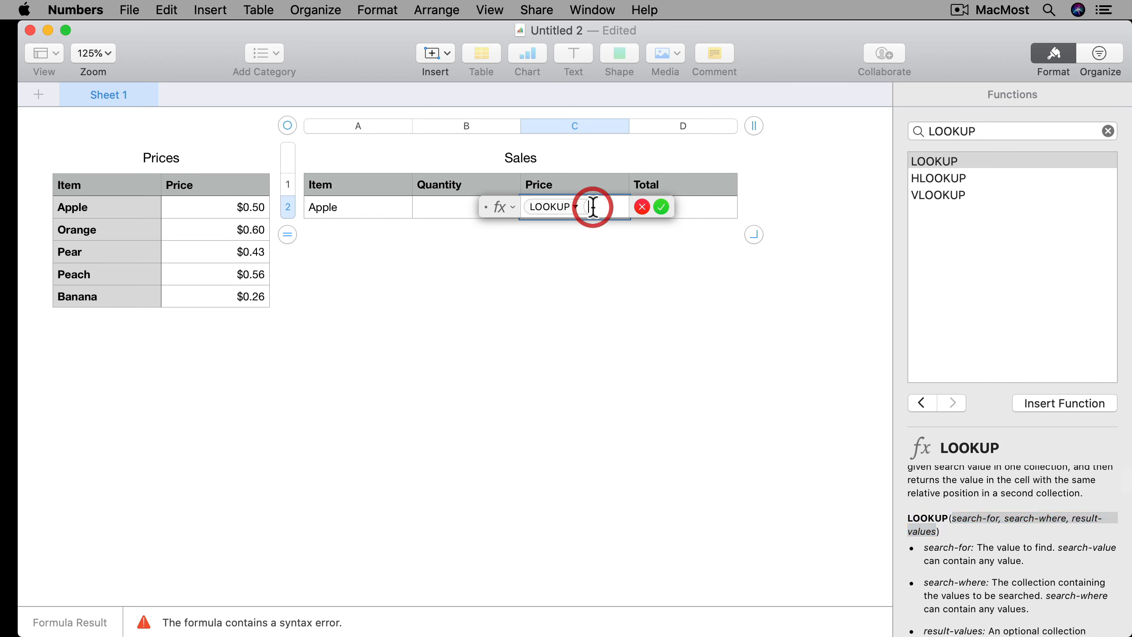
{"action": "left_click", "coordinate": [347, 205]}
{"action": "type", "text": ","}
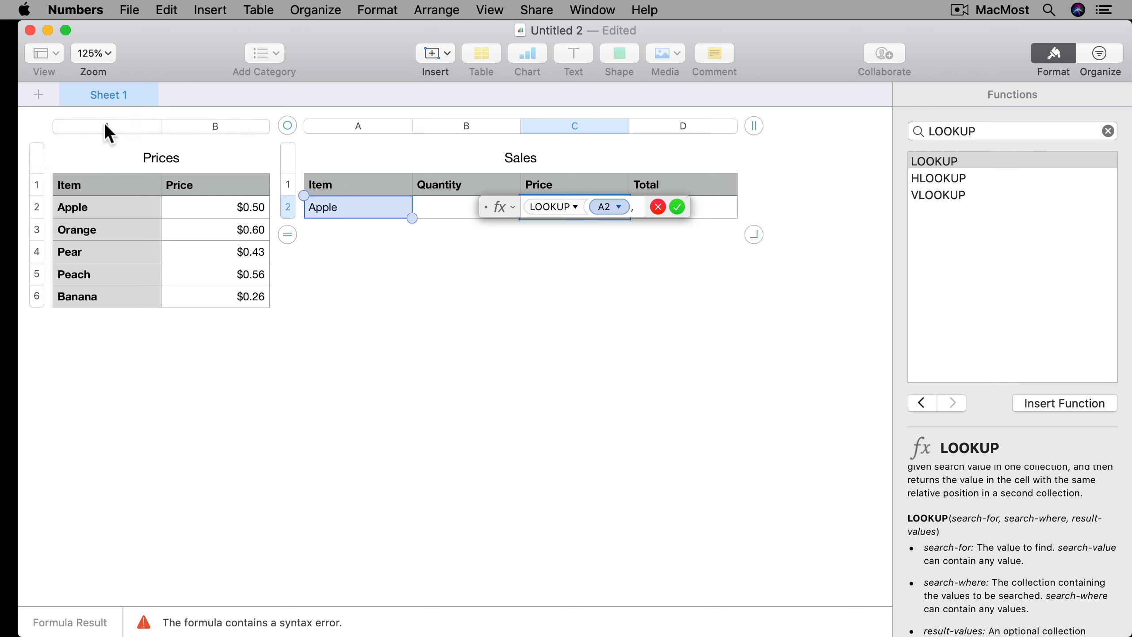
{"action": "left_click", "coordinate": [105, 125]}
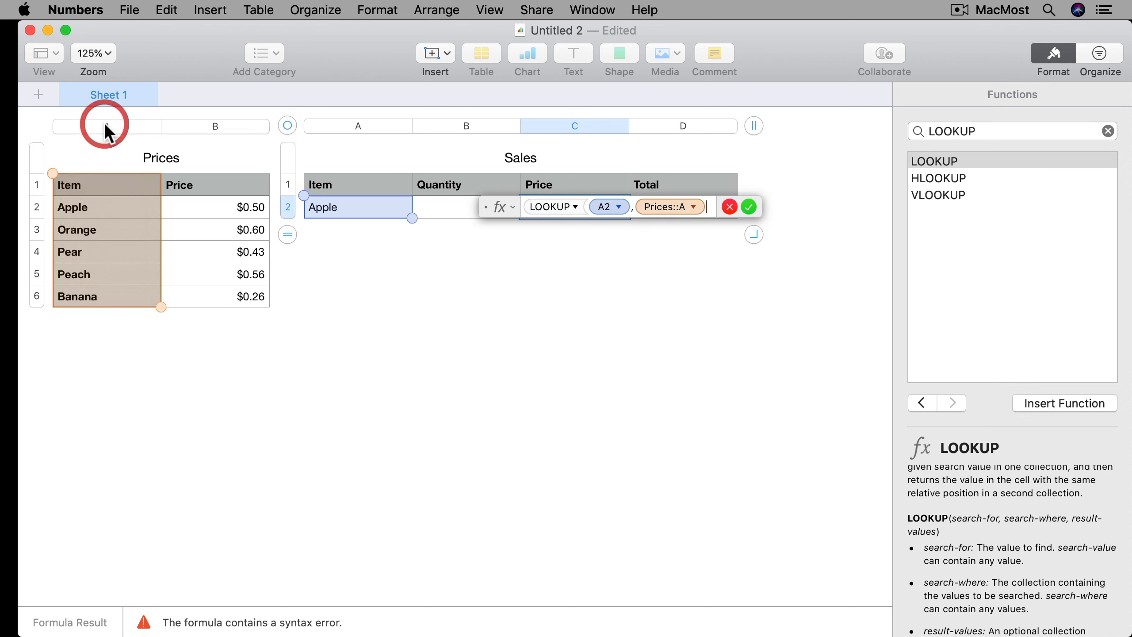
{"action": "type", "text": ","}
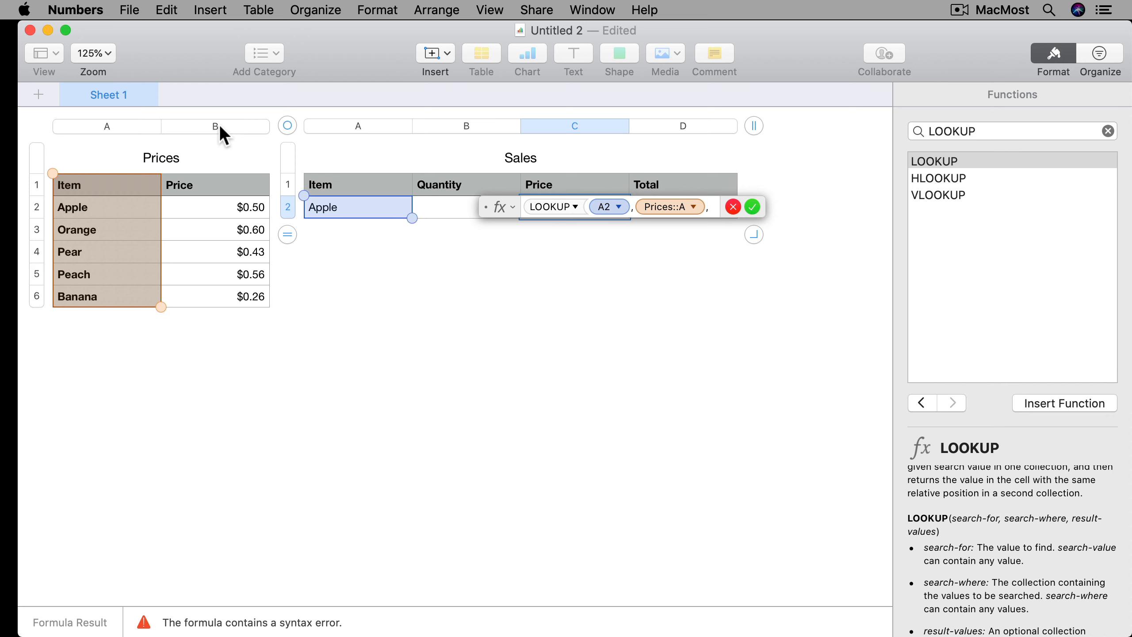
{"action": "left_click", "coordinate": [218, 125]}
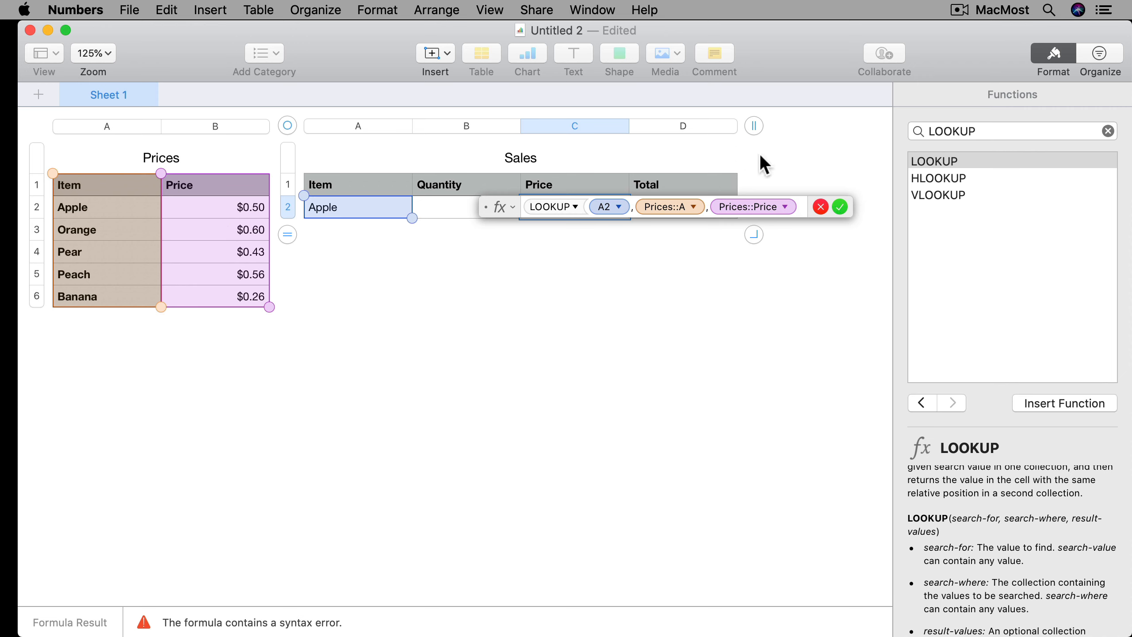
{"action": "type", "text": ")"}
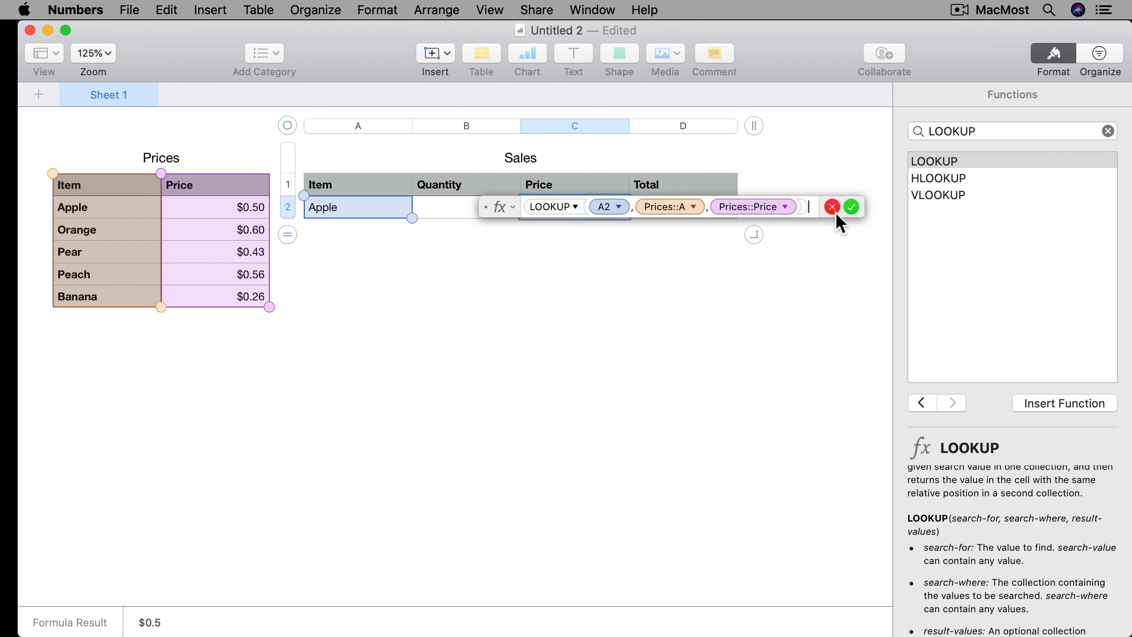
{"action": "left_click", "coordinate": [851, 206]}
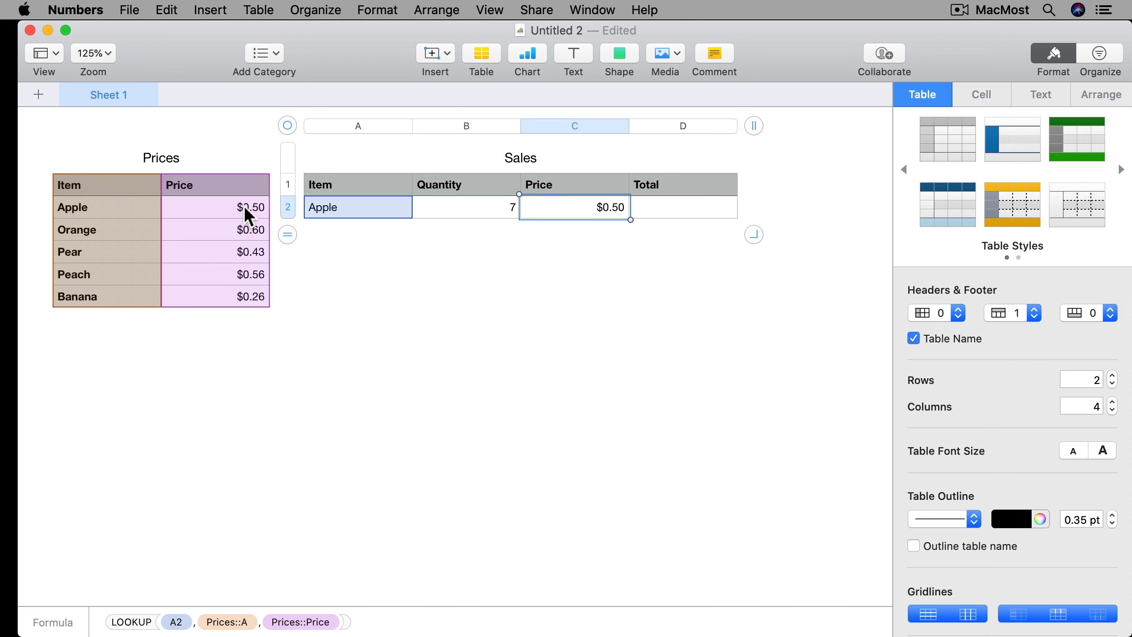
- Calculate the Apple row's Total in D2 by multiplying quantity B2 by price C2
{"action": "left_click", "coordinate": [697, 210]}
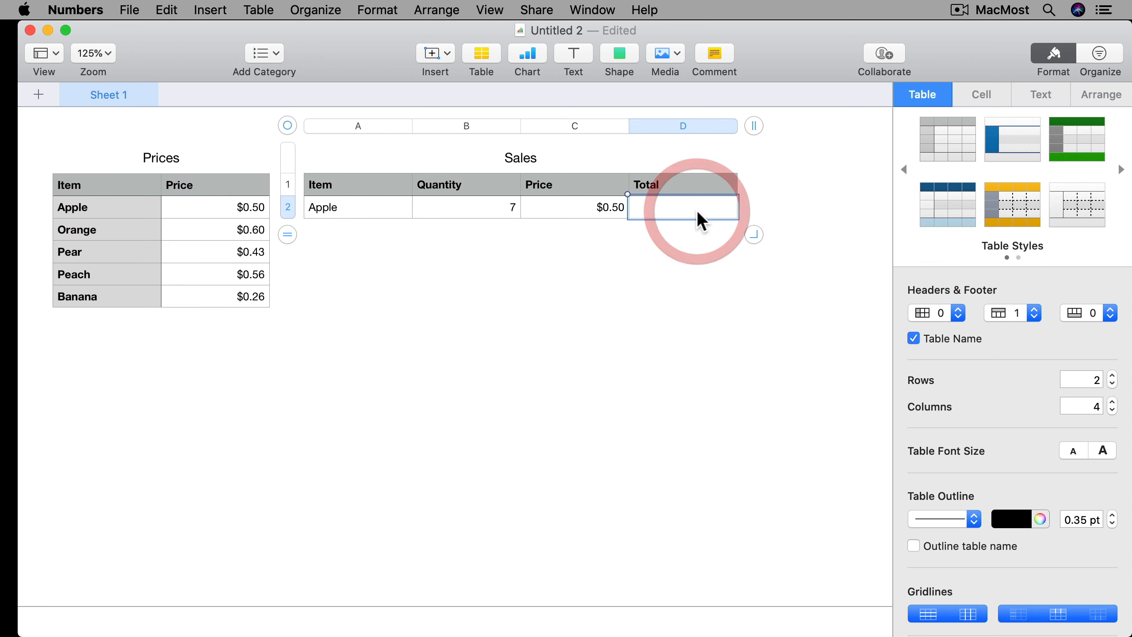
{"action": "key", "text": "equal"}
{"action": "left_click", "coordinate": [490, 207]}
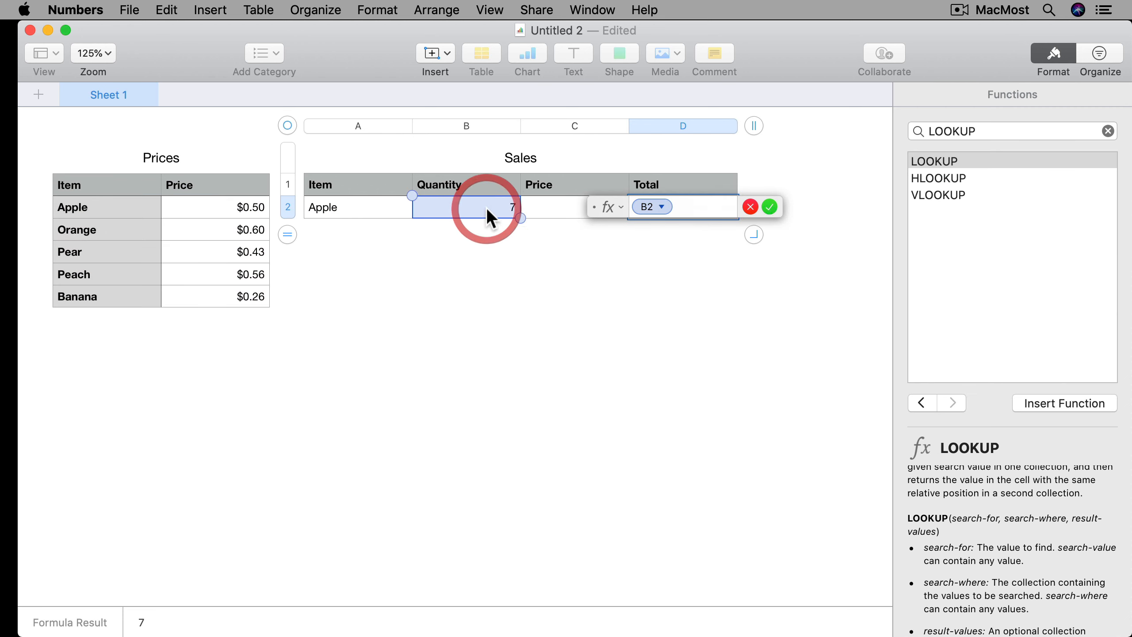
{"action": "type", "text": "*"}
{"action": "left_click", "coordinate": [541, 207]}
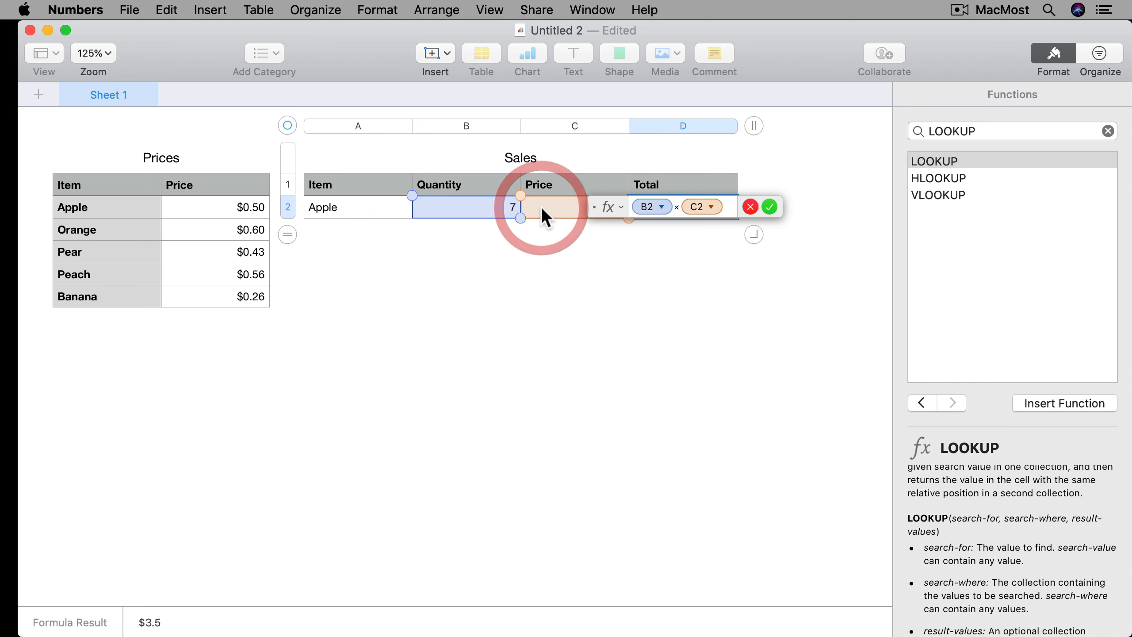
{"action": "key", "text": "Return"}
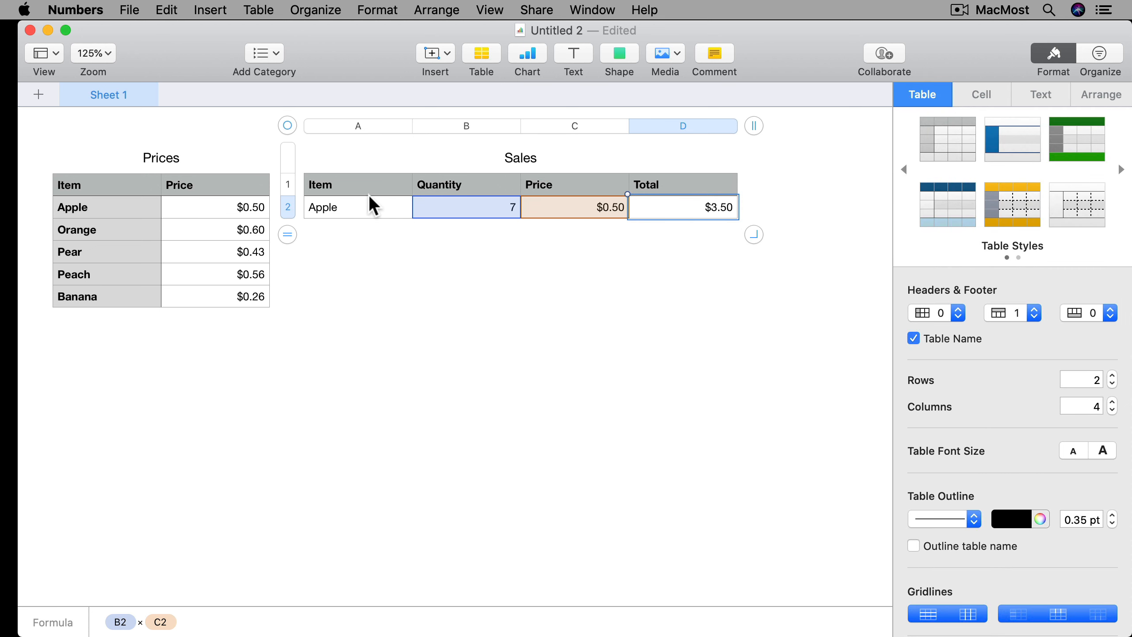
- Add a new Sales row below Apple with the item Pear and a quantity of 10
{"action": "left_click", "coordinate": [358, 204]}
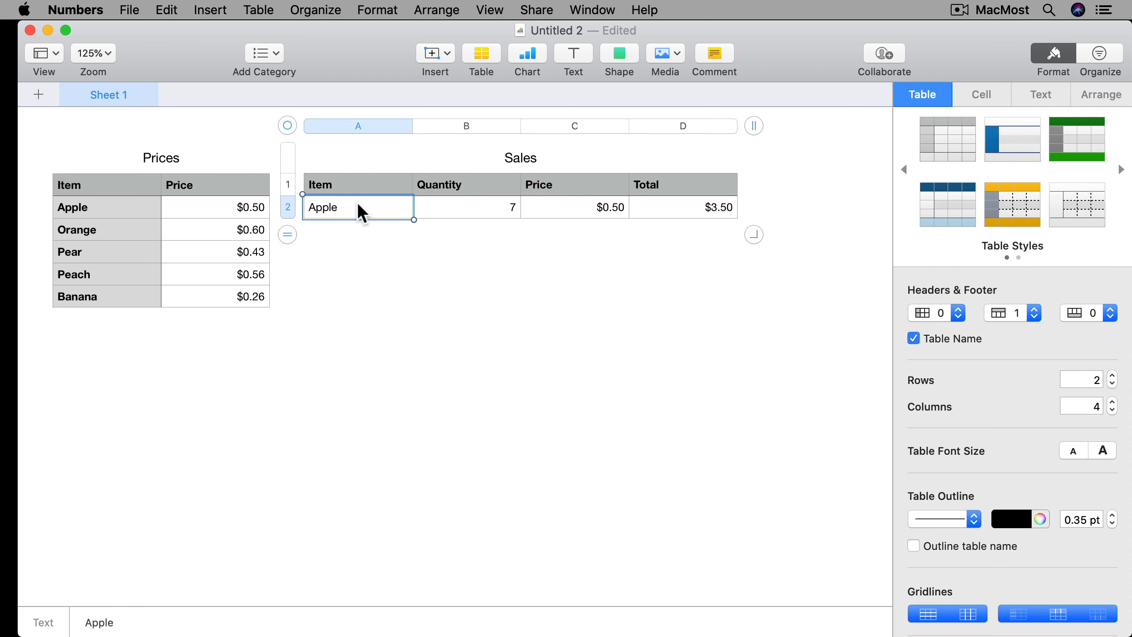
{"action": "key", "text": "Return"}
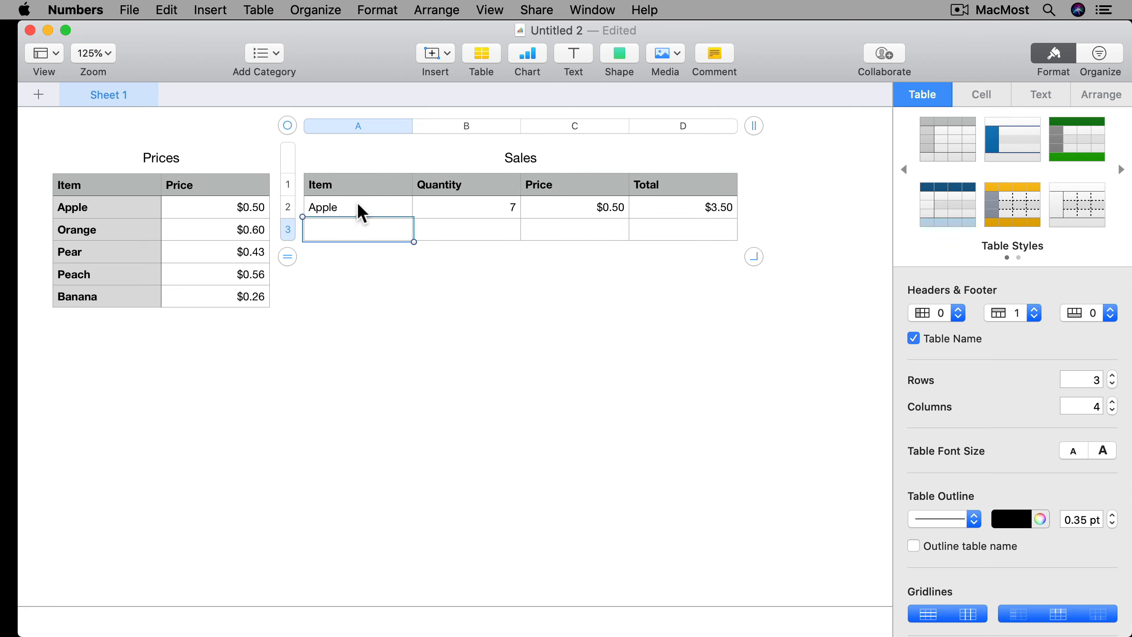
{"action": "type", "text": "Pear"}
{"action": "key", "text": "Tab"}
{"action": "type", "text": "10"}
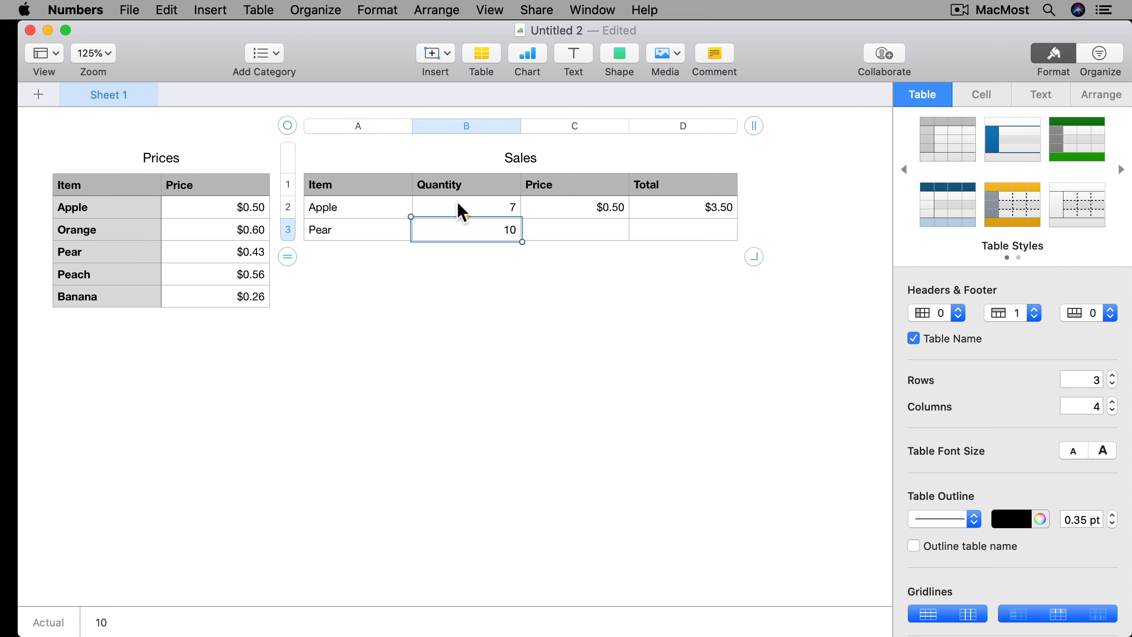
- Copy the Apple row's Price and Total formulas into the Pear row, checking the copied LOOKUP references
{"action": "left_click", "coordinate": [608, 214]}
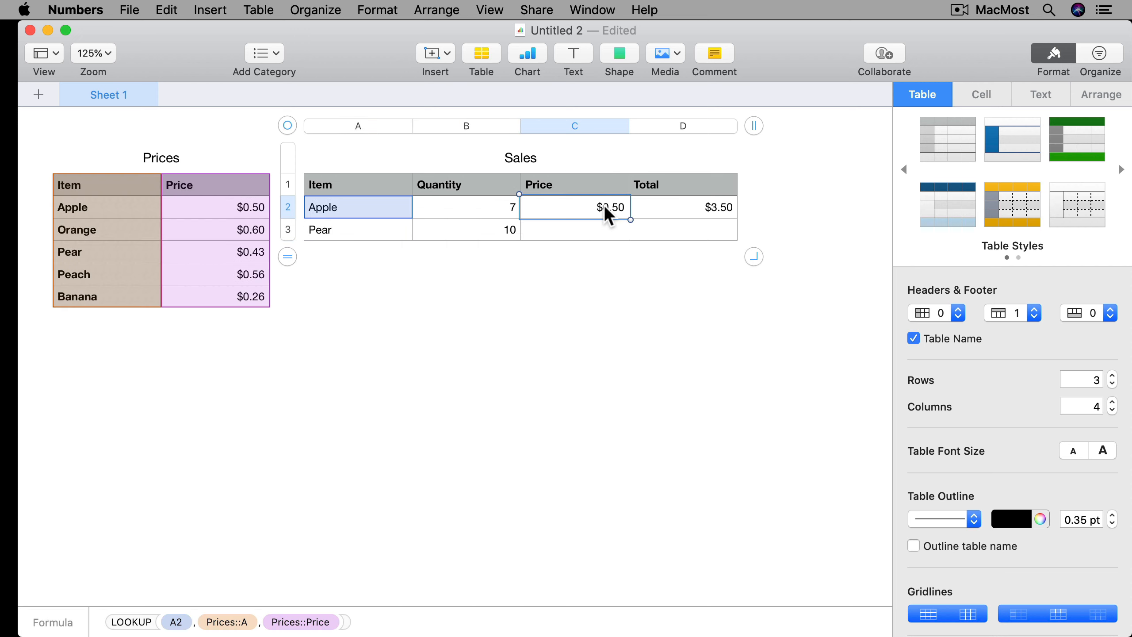
{"action": "left_click", "coordinate": [598, 232]}
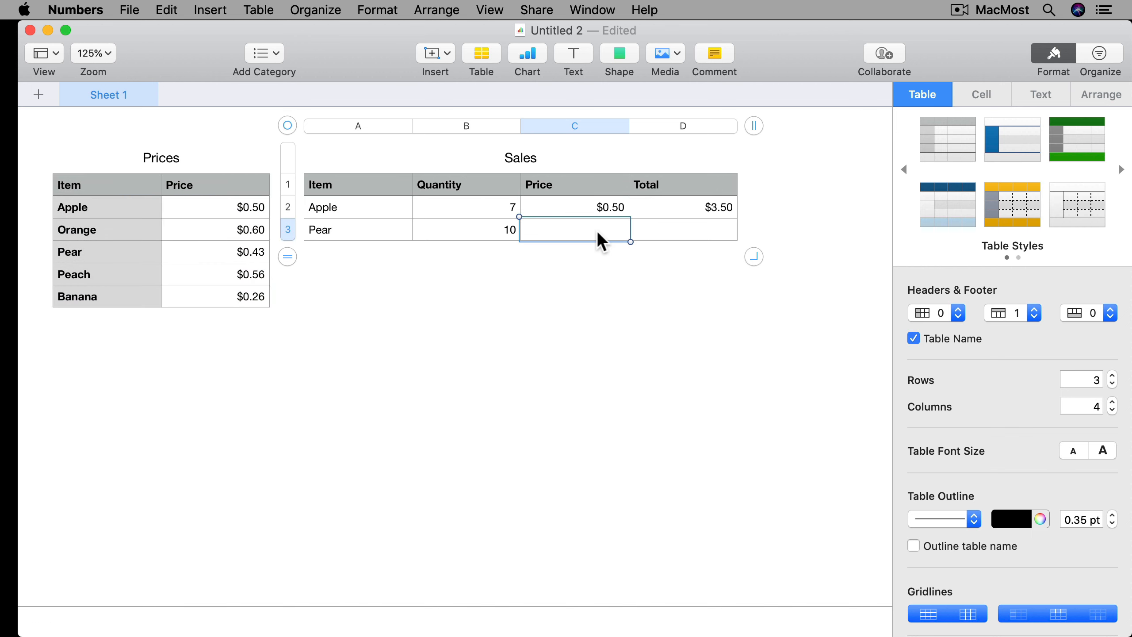
{"action": "key", "text": "super+v"}
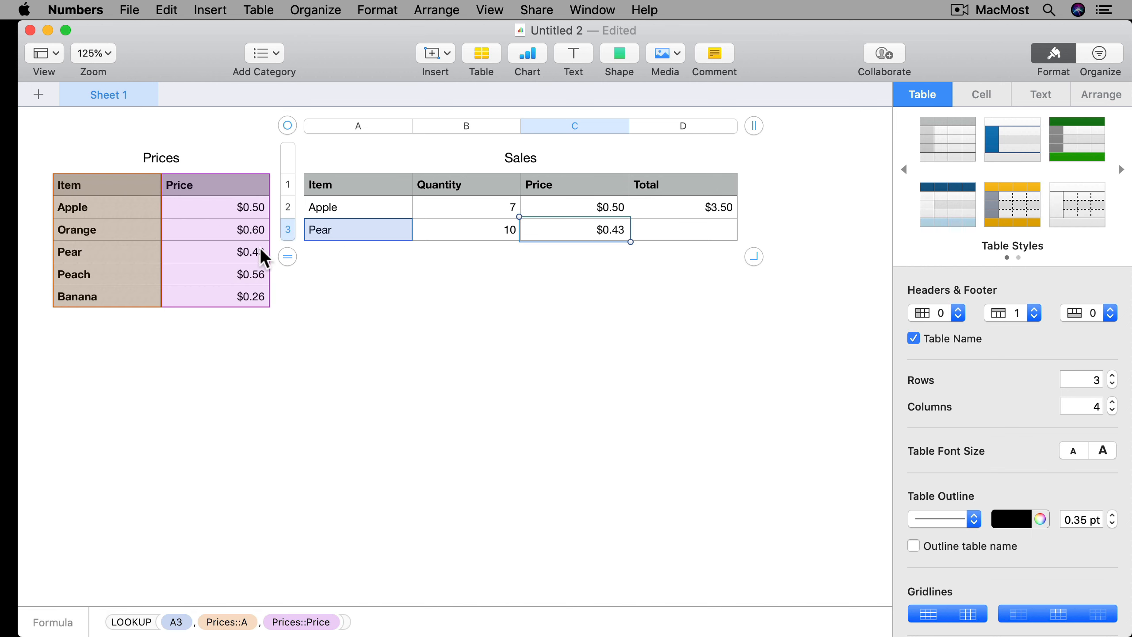
{"action": "double_click", "coordinate": [614, 228]}
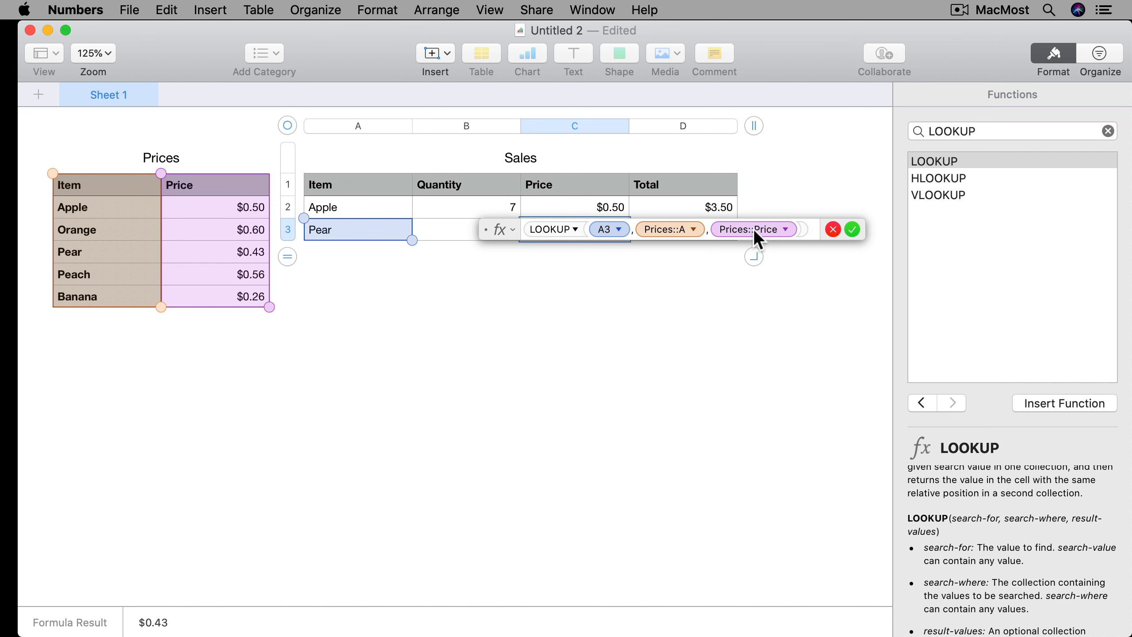
{"action": "left_click", "coordinate": [851, 229]}
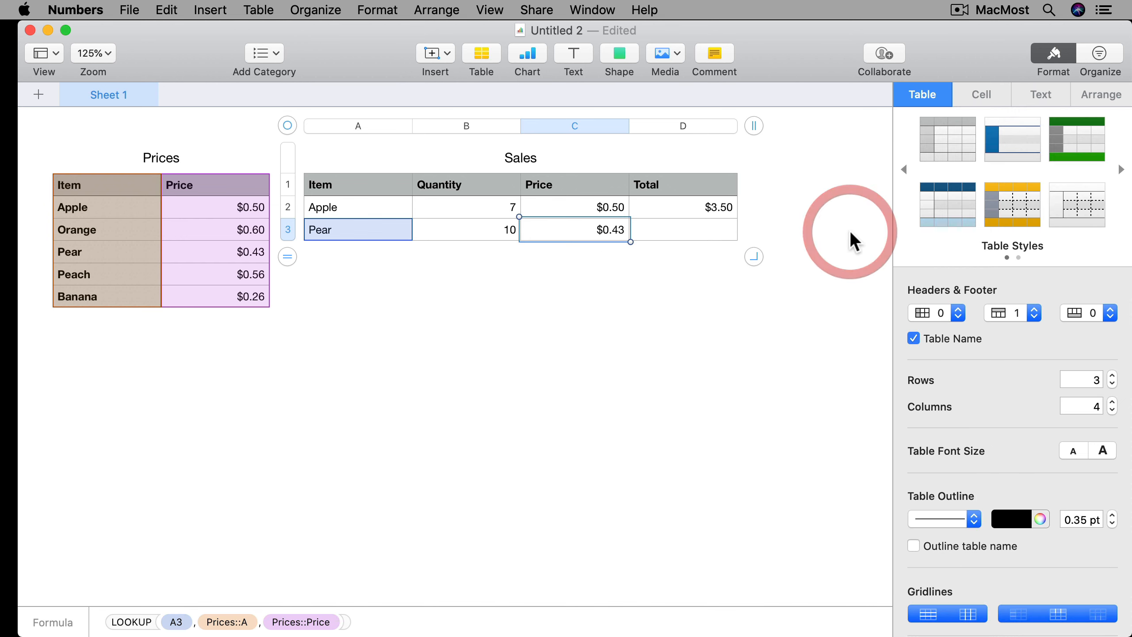
{"action": "left_click", "coordinate": [731, 219]}
{"action": "left_click_drag", "start_coordinate": [739, 220], "coordinate": [707, 228]}
- Add a new Sales row below Pear with the item Orange and a quantity of 2
{"action": "left_click", "coordinate": [352, 233]}
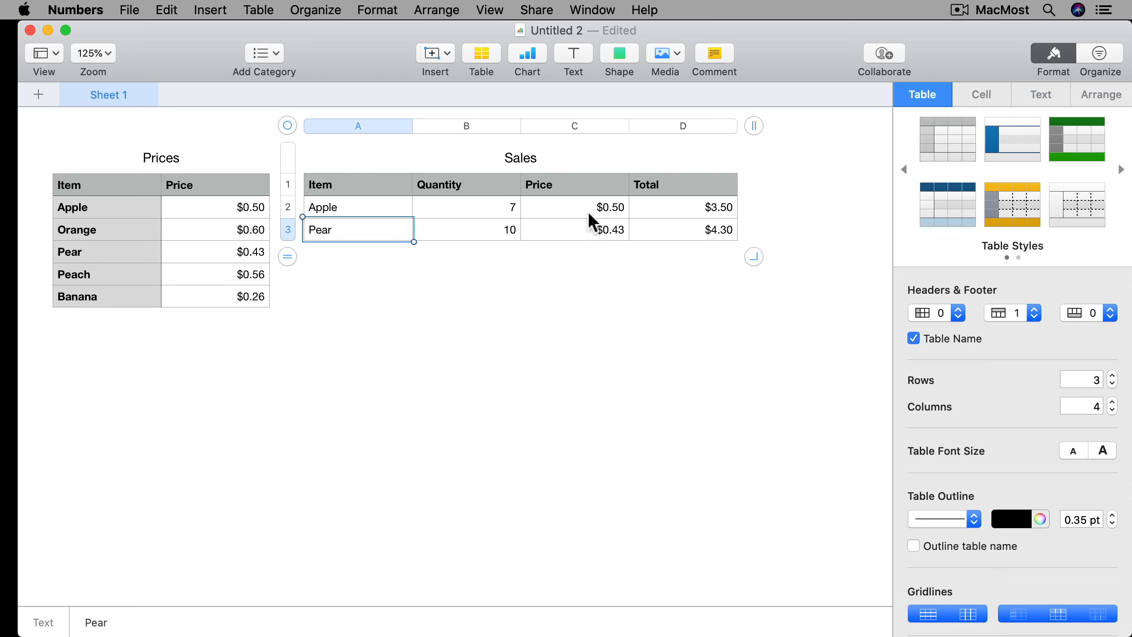
{"action": "key", "text": "Return"}
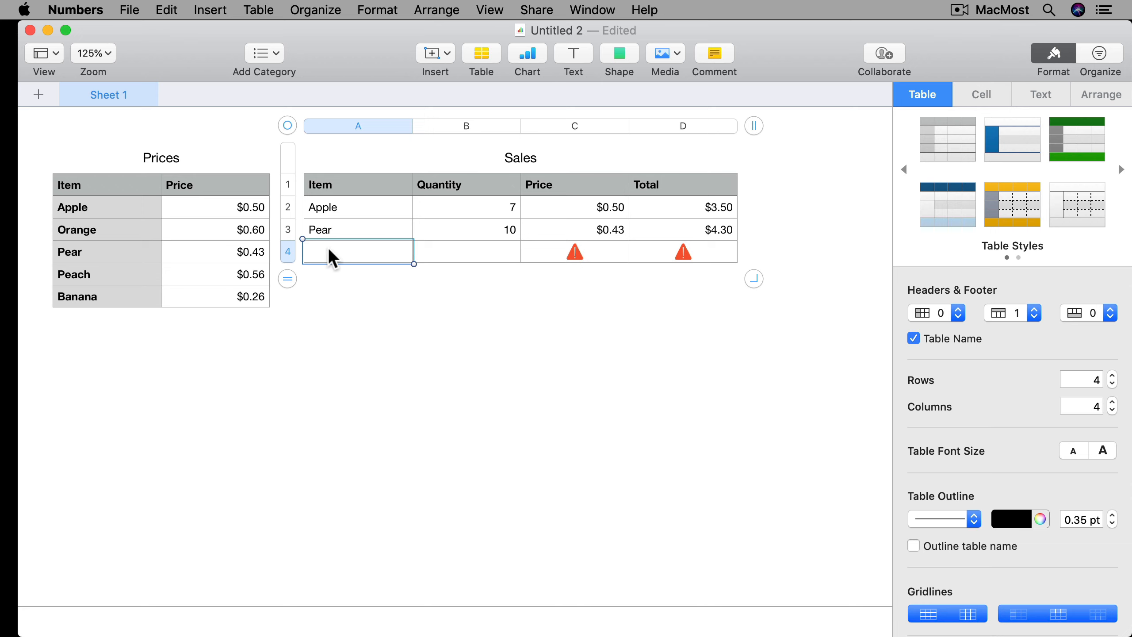
{"action": "type", "text": "Orange"}
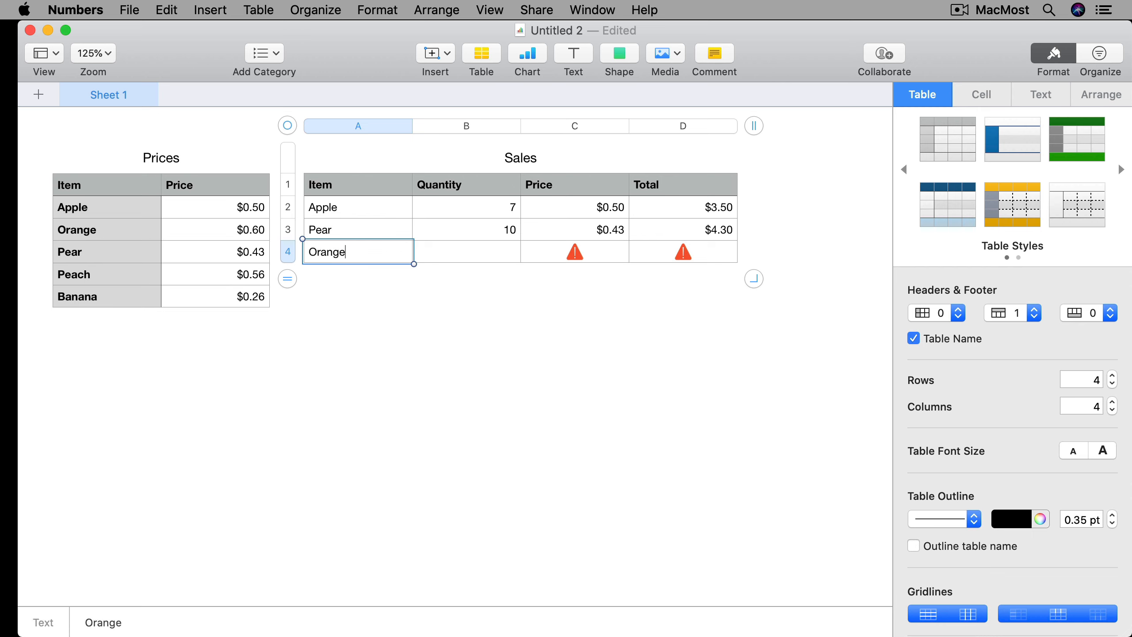
{"action": "key", "text": "Return"}
{"action": "left_click", "coordinate": [501, 256]}
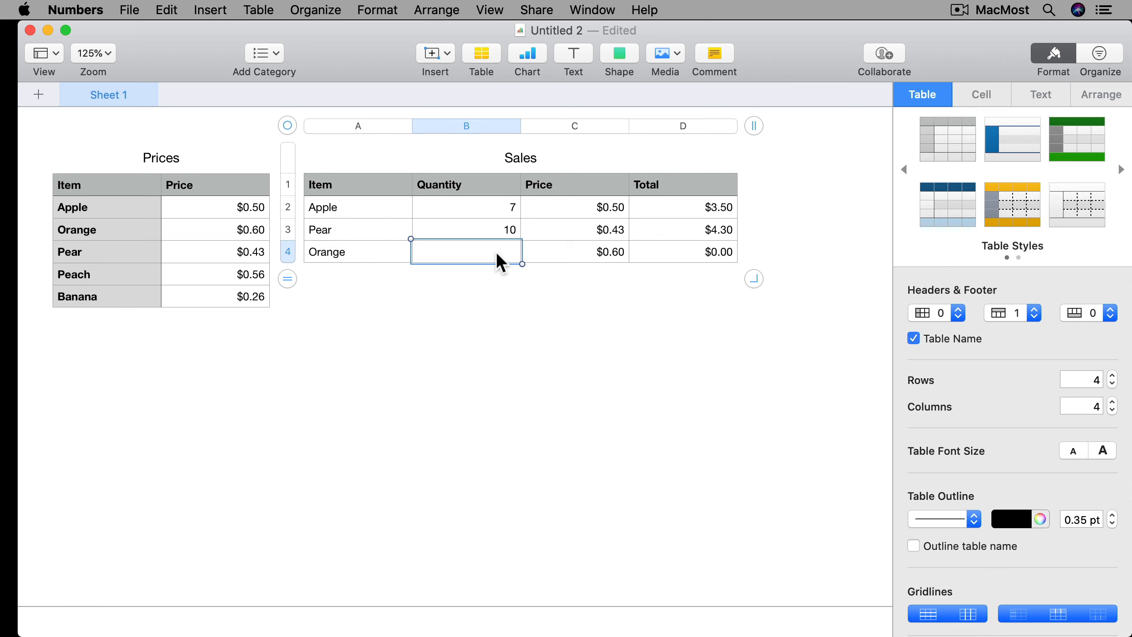
{"action": "type", "text": "2"}
{"action": "key", "text": "Return"}
- Set Apple's price in the Prices table to $0.51 and check the Apple row's Price and Total formulas in Sales
{"action": "left_click", "coordinate": [245, 208]}
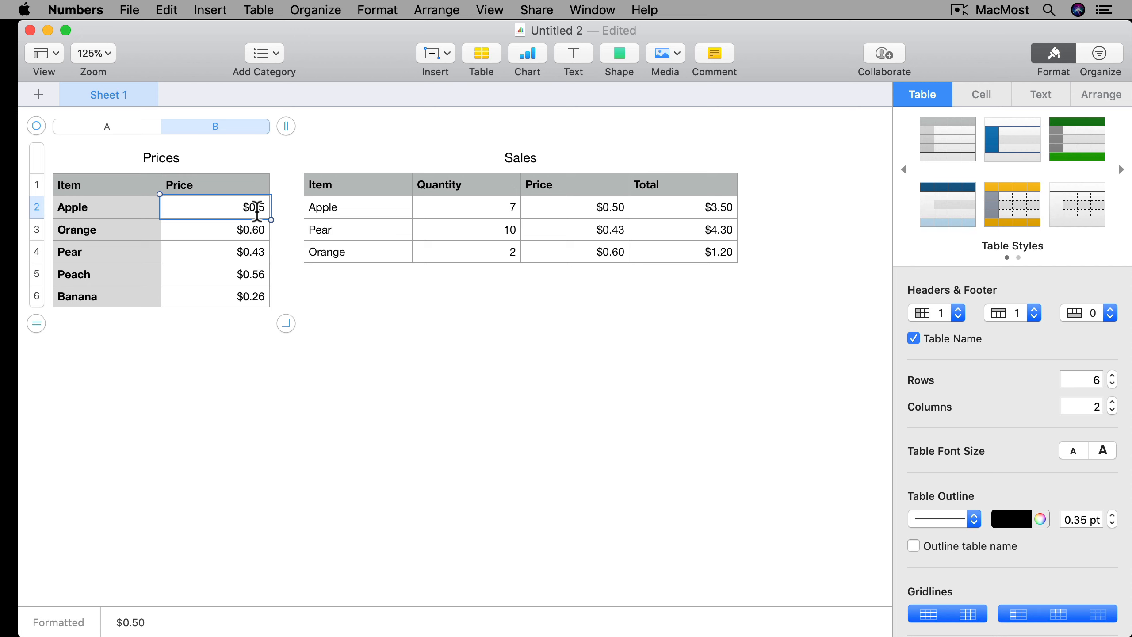
{"action": "type", "text": "1"}
{"action": "key", "text": "Return"}
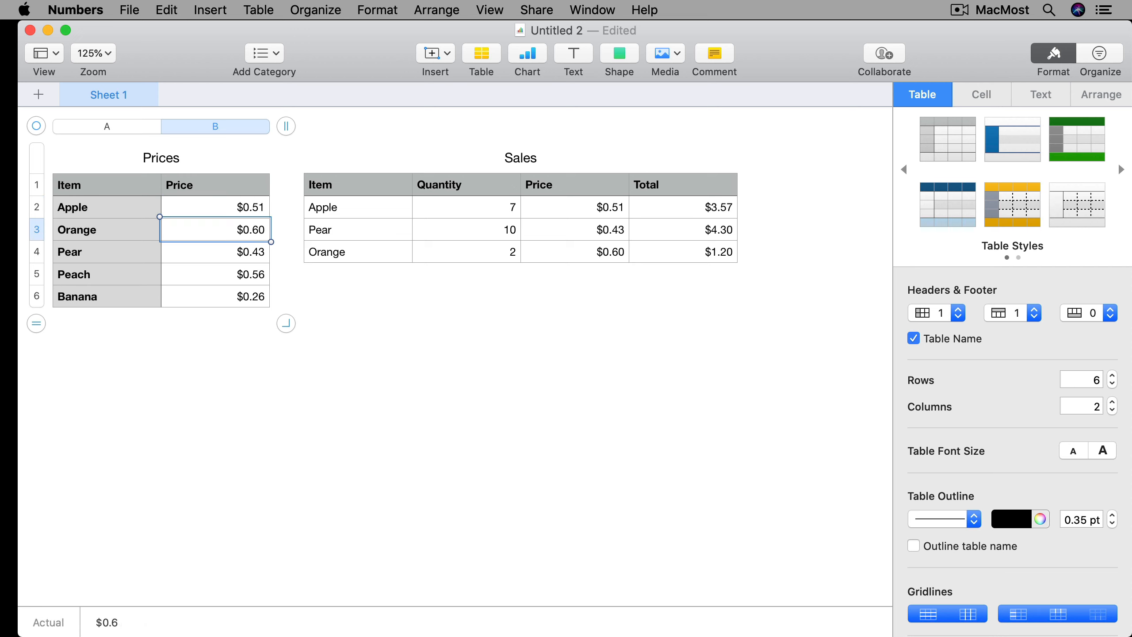
{"action": "left_click", "coordinate": [583, 206]}
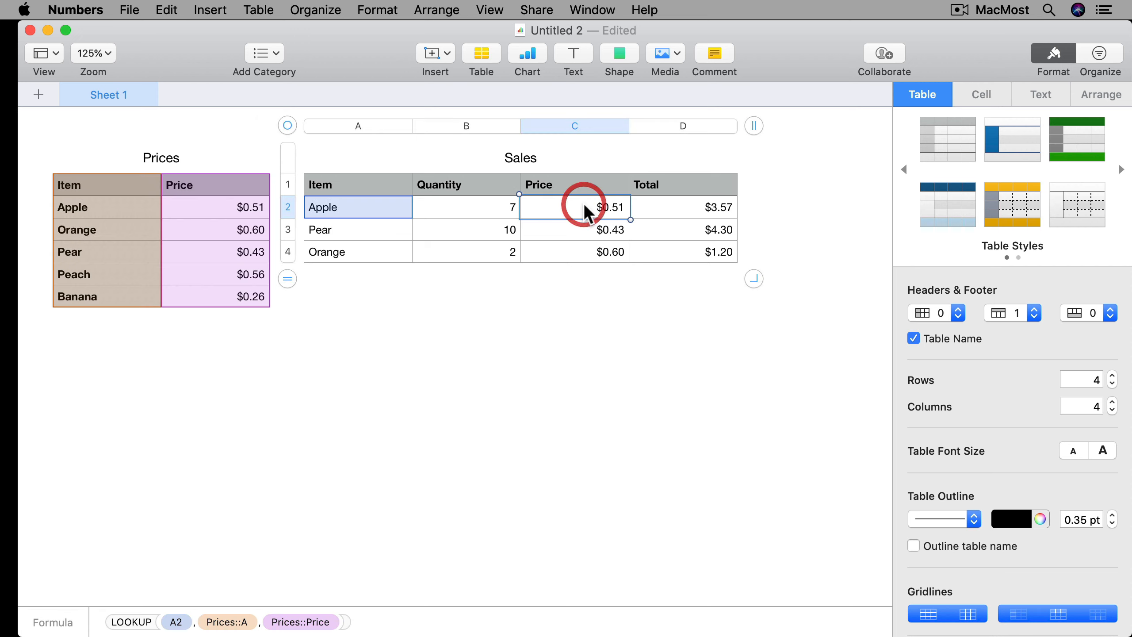
{"action": "left_click", "coordinate": [690, 209]}
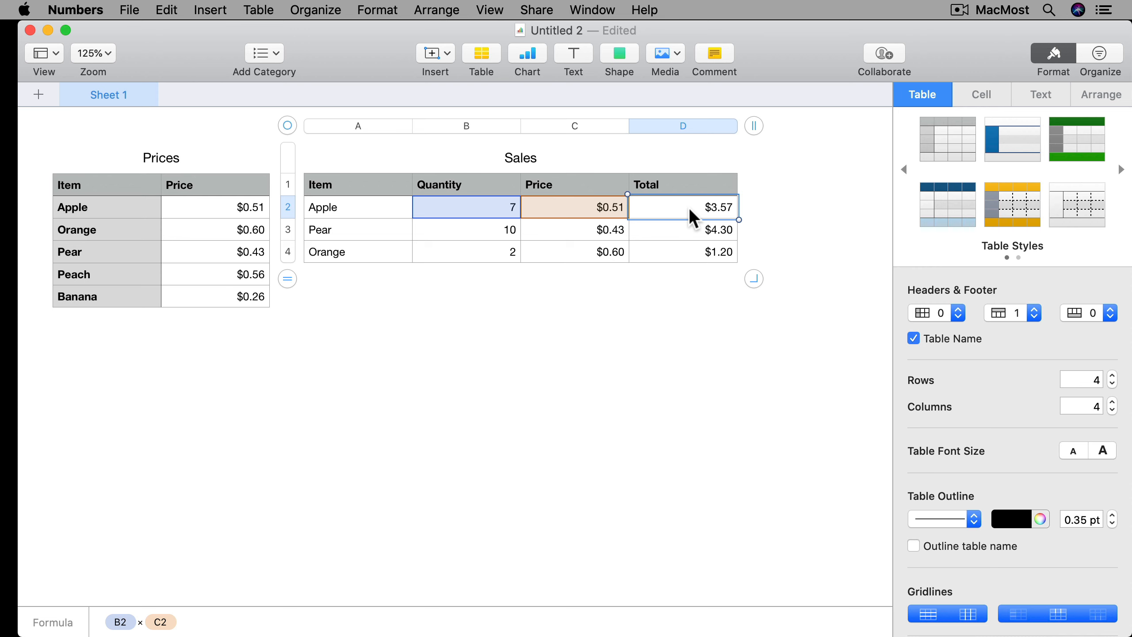
- Add a Grapes row below Banana in the Prices table with a price of $0.13
{"action": "left_click", "coordinate": [345, 261]}
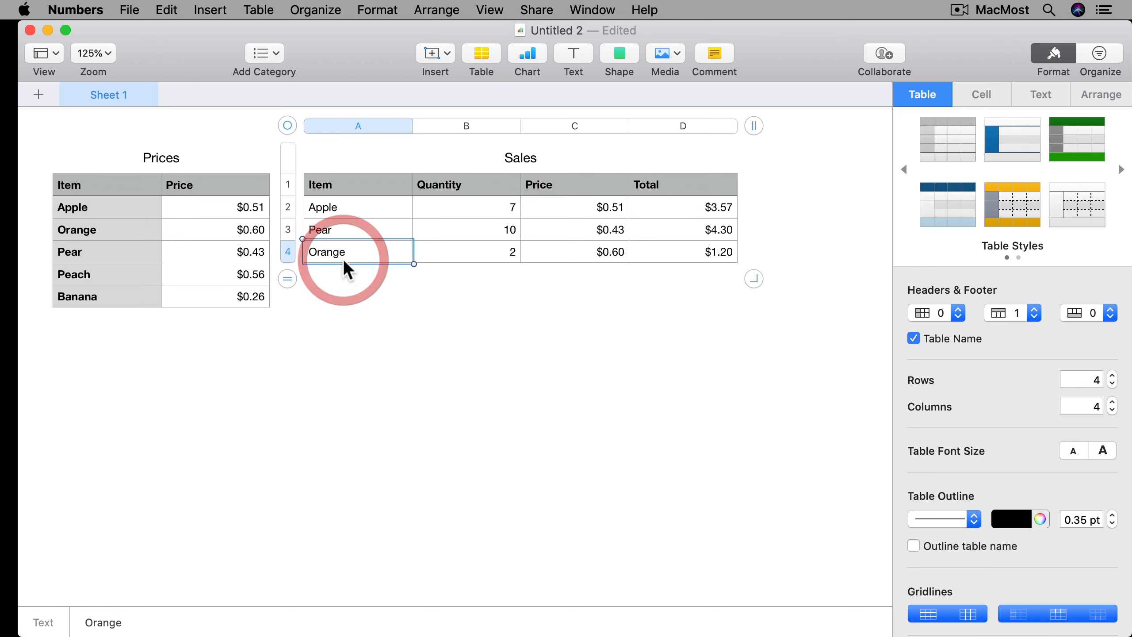
{"action": "left_click", "coordinate": [104, 294]}
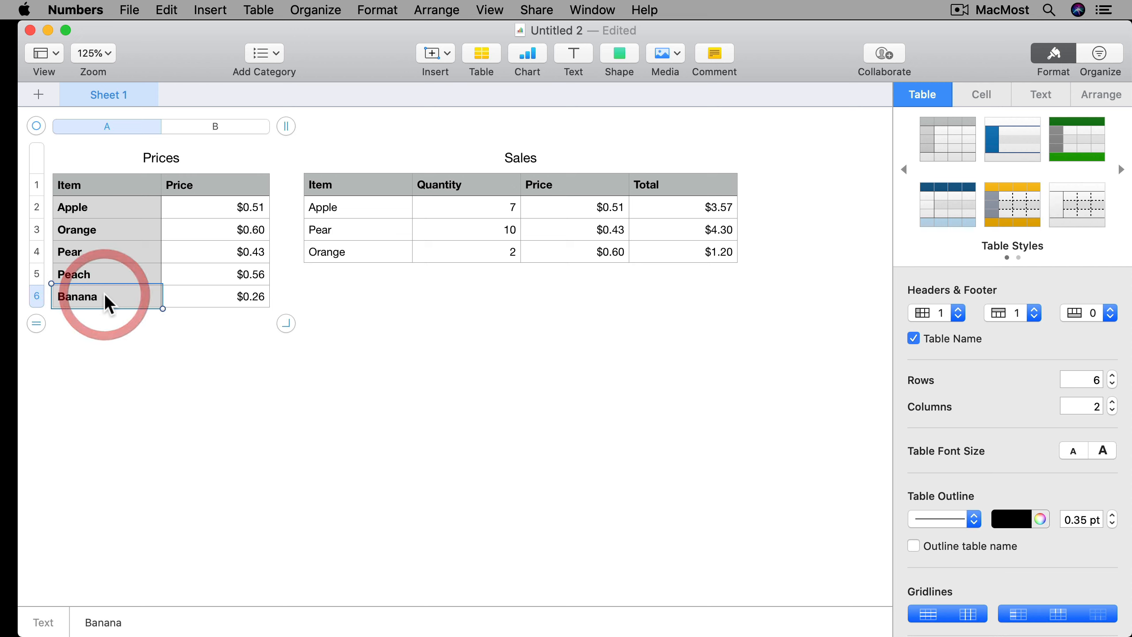
{"action": "key", "text": "Return"}
{"action": "type", "text": "Grapes"}
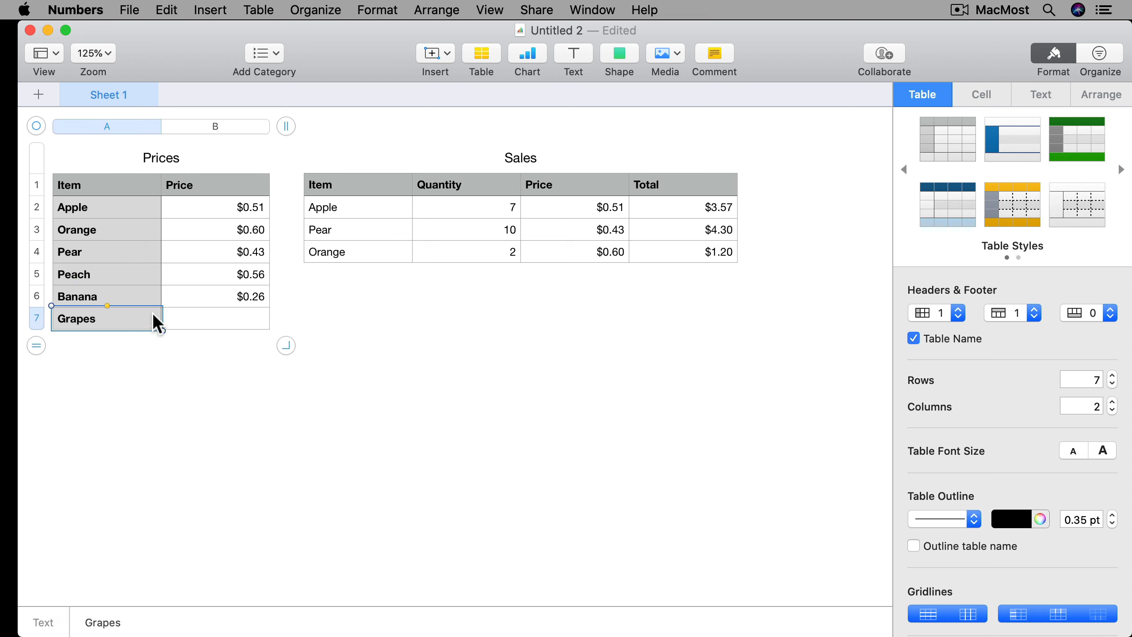
{"action": "left_click", "coordinate": [196, 316]}
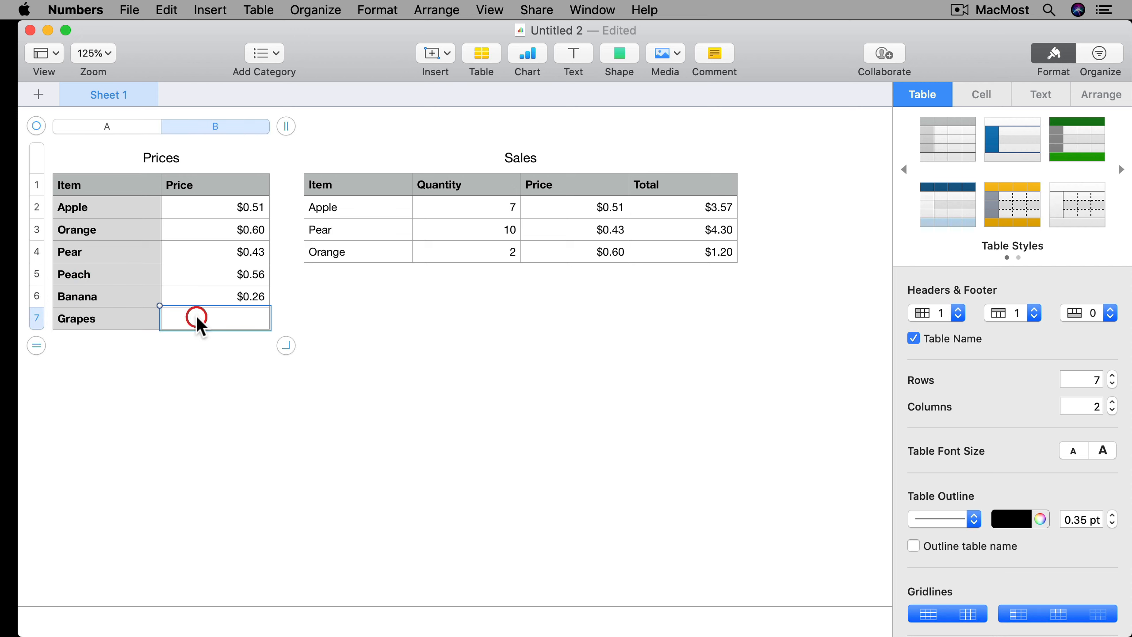
{"action": "type", "text": ".13"}
{"action": "key", "text": "Return"}
- Add a new Sales row below Orange with the item Grapes and a quantity of 50
{"action": "left_click", "coordinate": [348, 252]}
{"action": "key", "text": "Return"}
{"action": "type", "text": "G"}
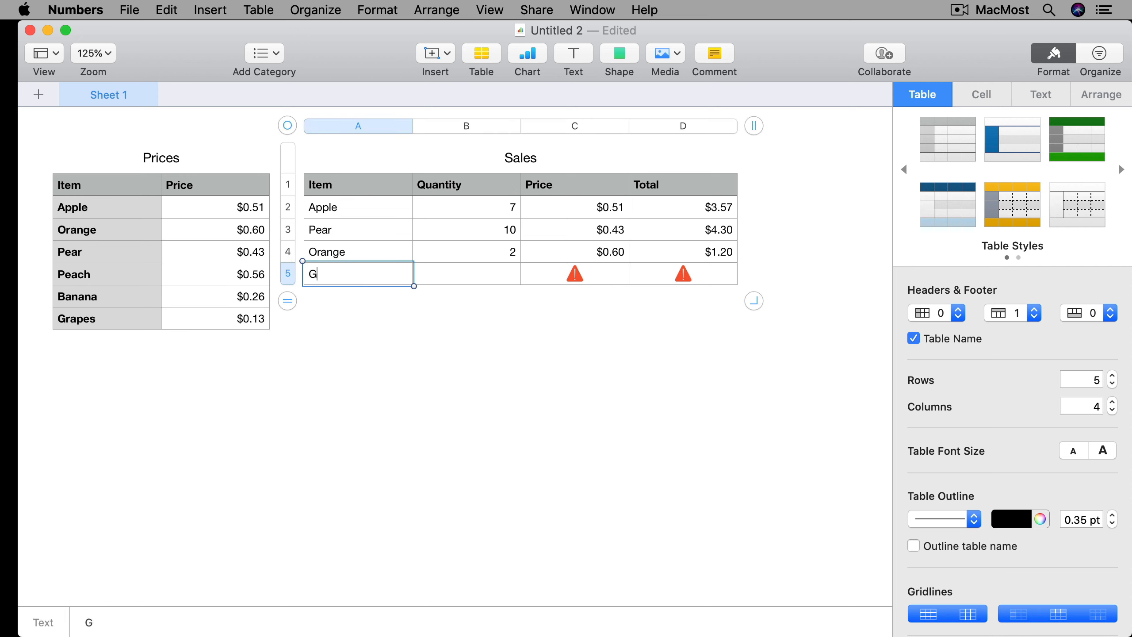
{"action": "type", "text": "rapes"}
{"action": "key", "text": "Tab"}
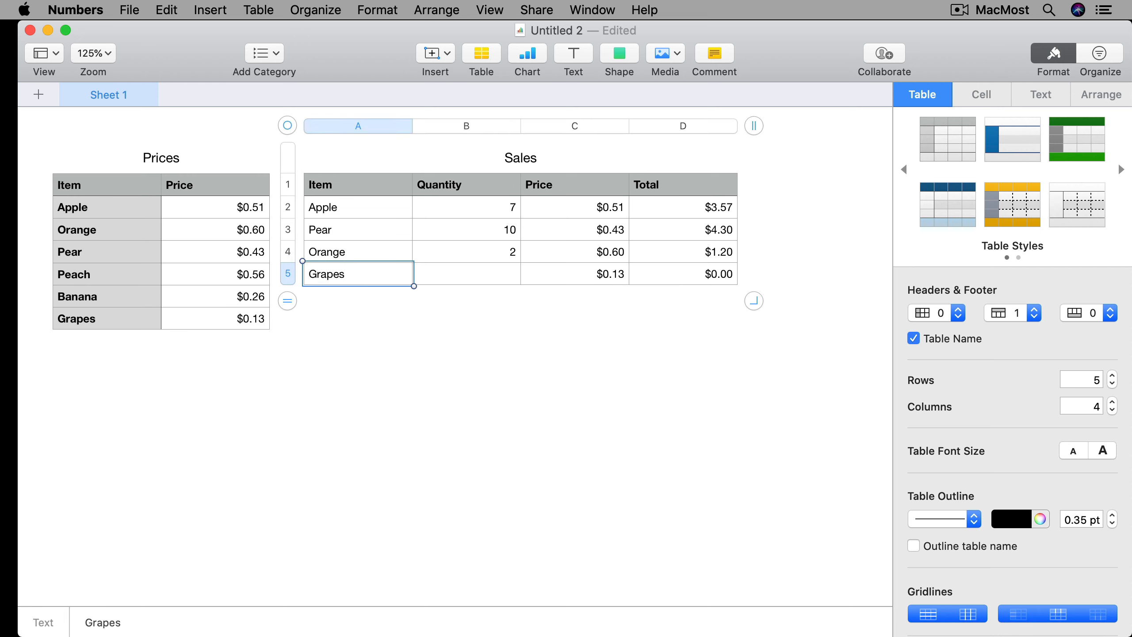
{"action": "type", "text": "50"}
{"action": "key", "text": "Return"}
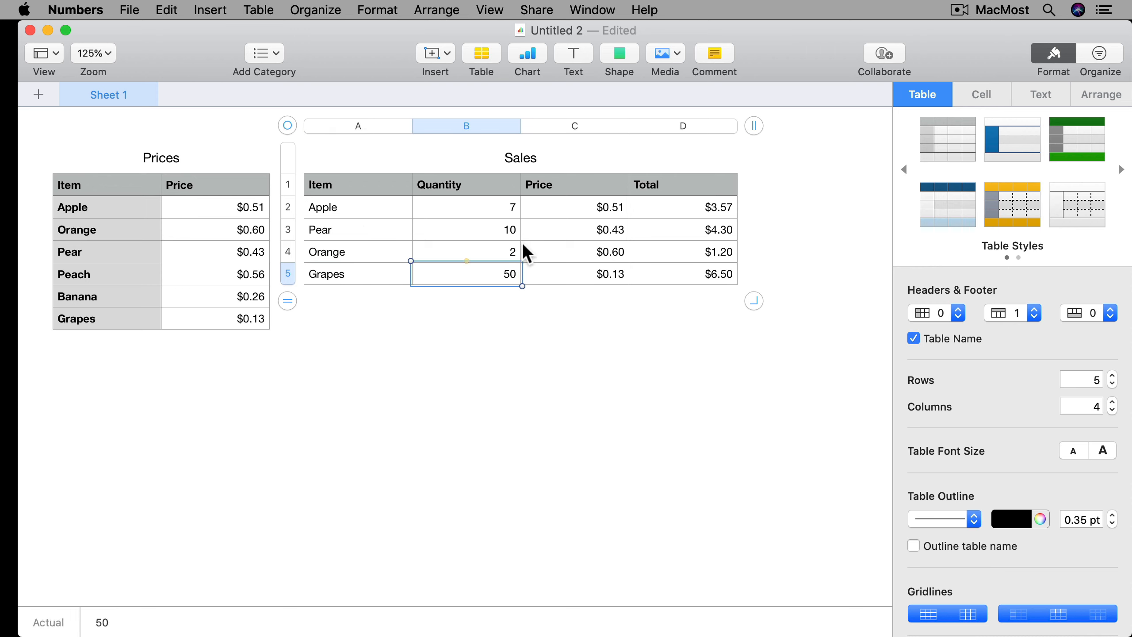
- Check the Grapes row's LOOKUP references in Sales, and lock the whole Prices table against changes
{"action": "left_click", "coordinate": [586, 273]}
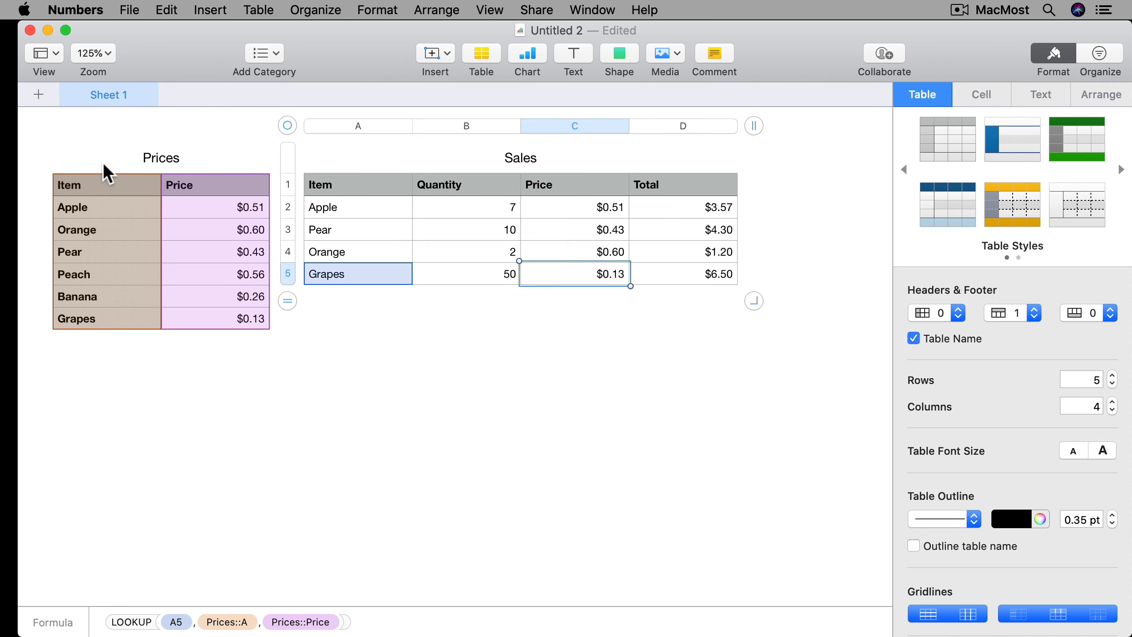
{"action": "left_click", "coordinate": [124, 326]}
{"action": "left_click", "coordinate": [122, 249]}
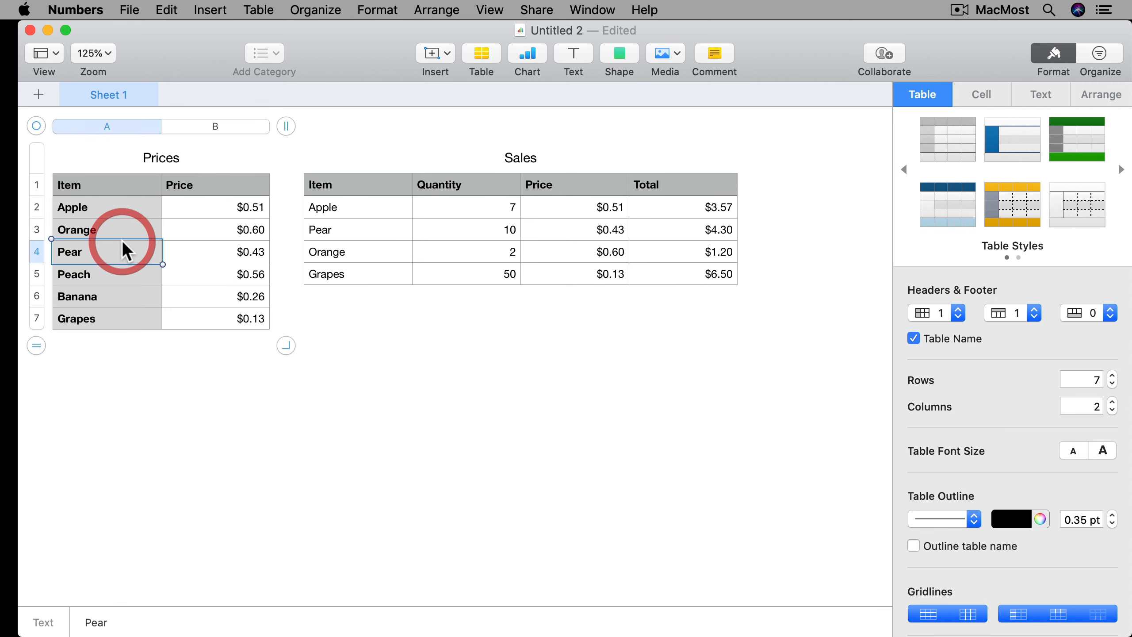
{"action": "left_click", "coordinate": [37, 125]}
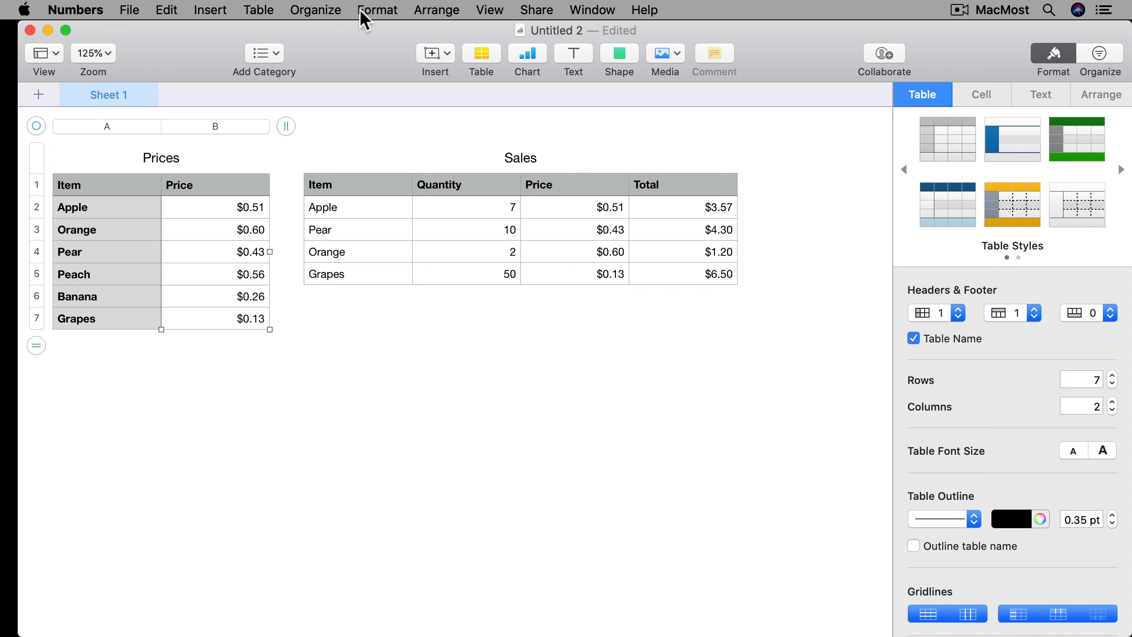
{"action": "left_click", "coordinate": [389, 10]}
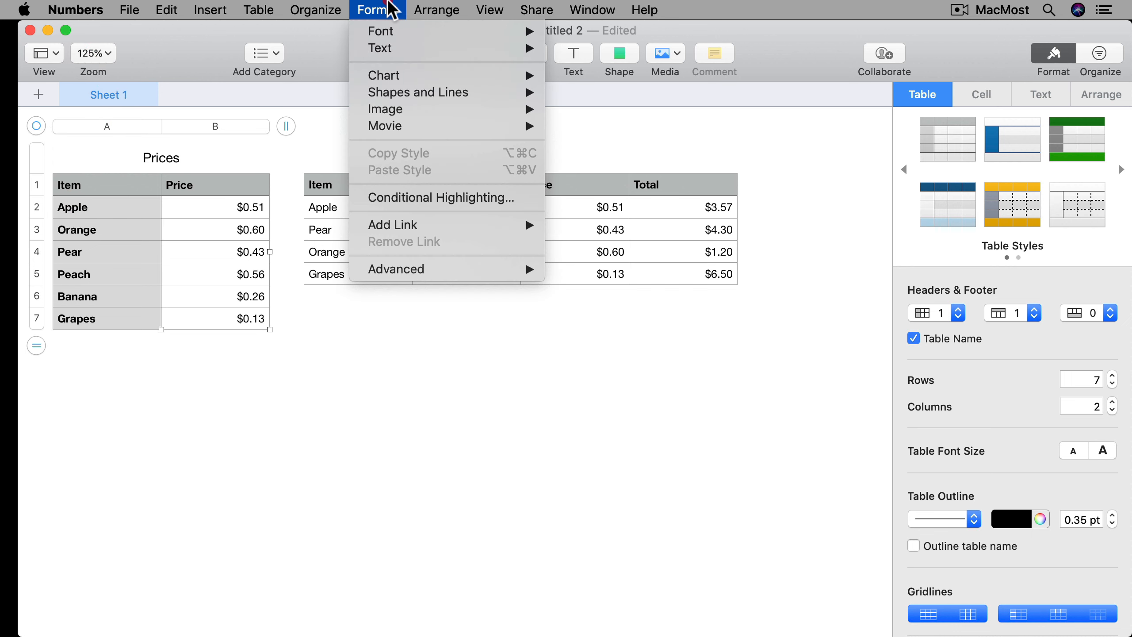
{"action": "mouse_move", "coordinate": [462, 11]}
{"action": "left_click", "coordinate": [472, 198]}
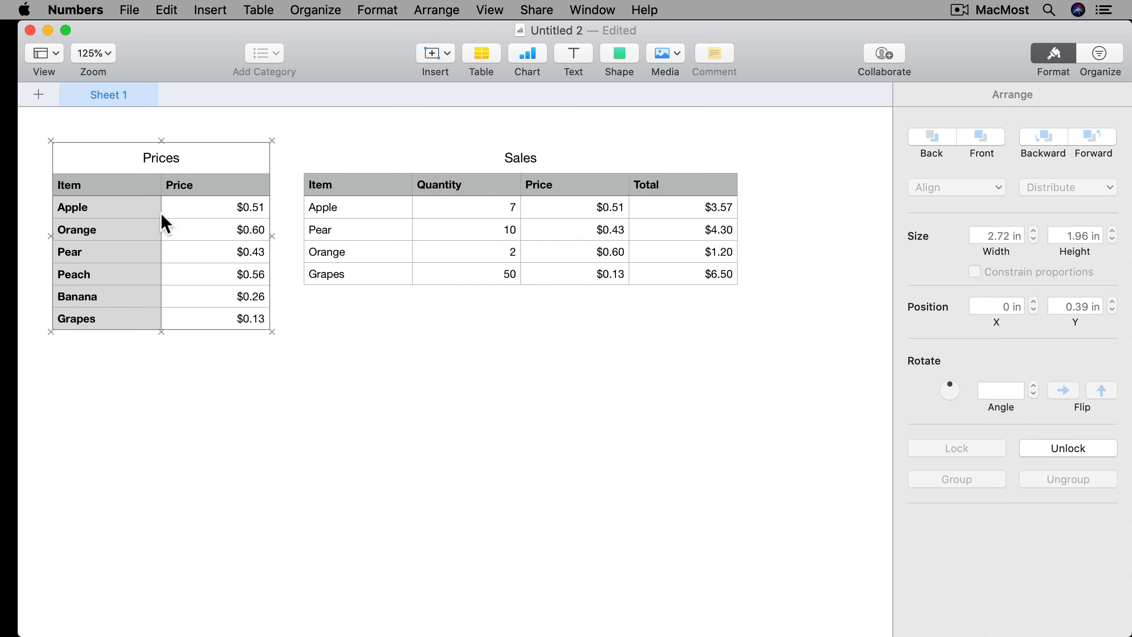
- Add a new Sales row below Grapes with the item Apple and a quantity of 10, and deselect the table
{"action": "left_click", "coordinate": [376, 278]}
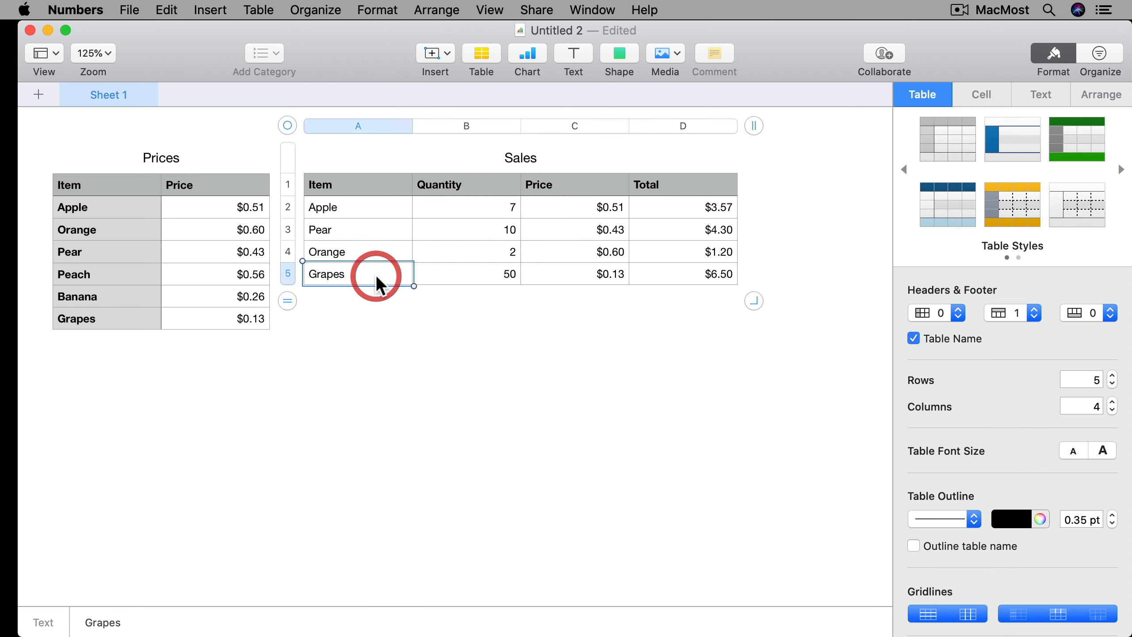
{"action": "key", "text": "Return"}
{"action": "type", "text": "Apple"}
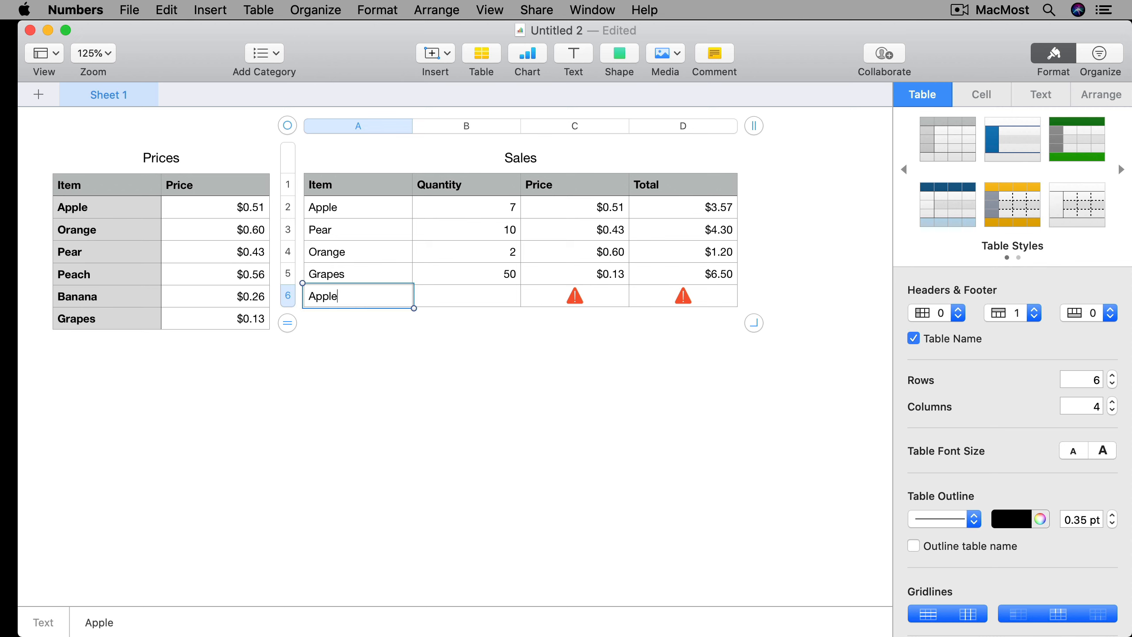
{"action": "key", "text": "Tab"}
{"action": "type", "text": "10"}
{"action": "key", "text": "Tab"}
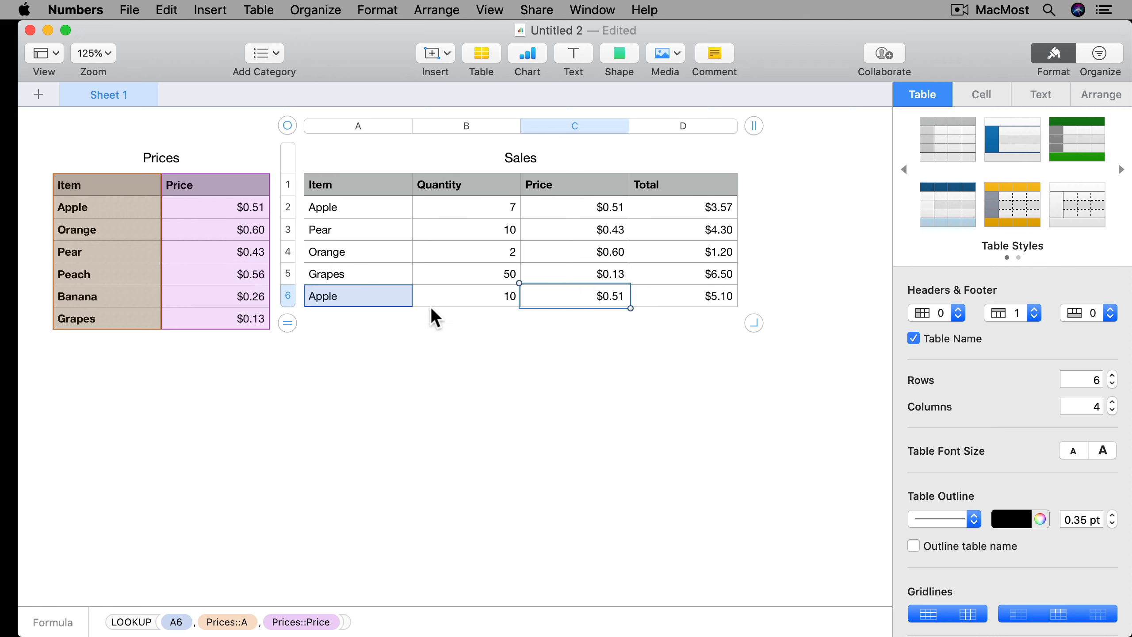
{"action": "left_click", "coordinate": [417, 329]}
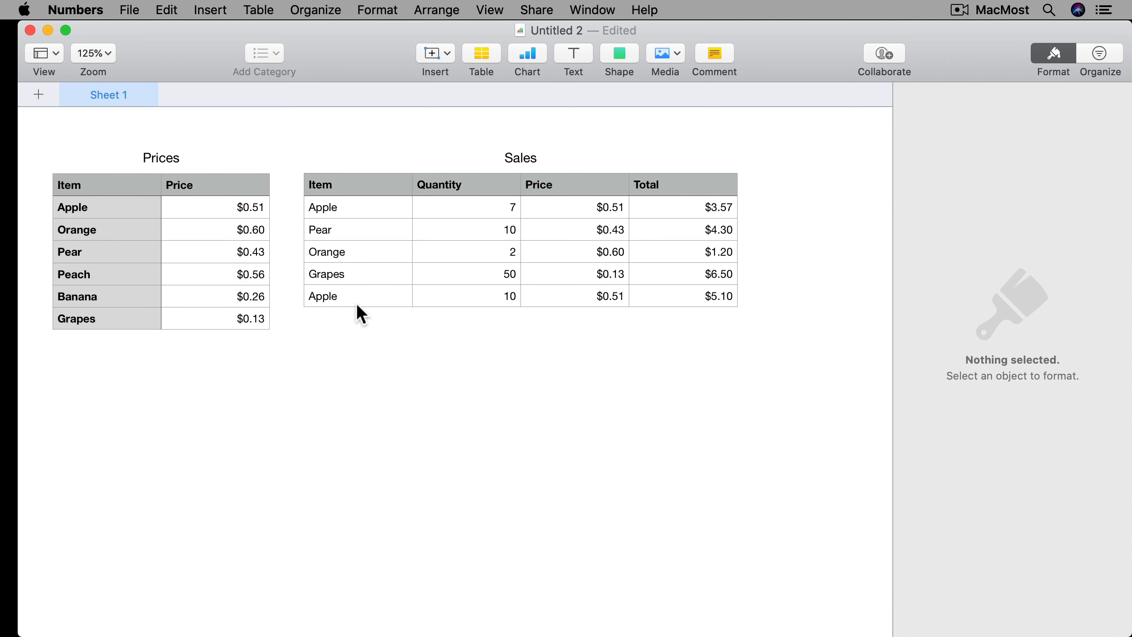